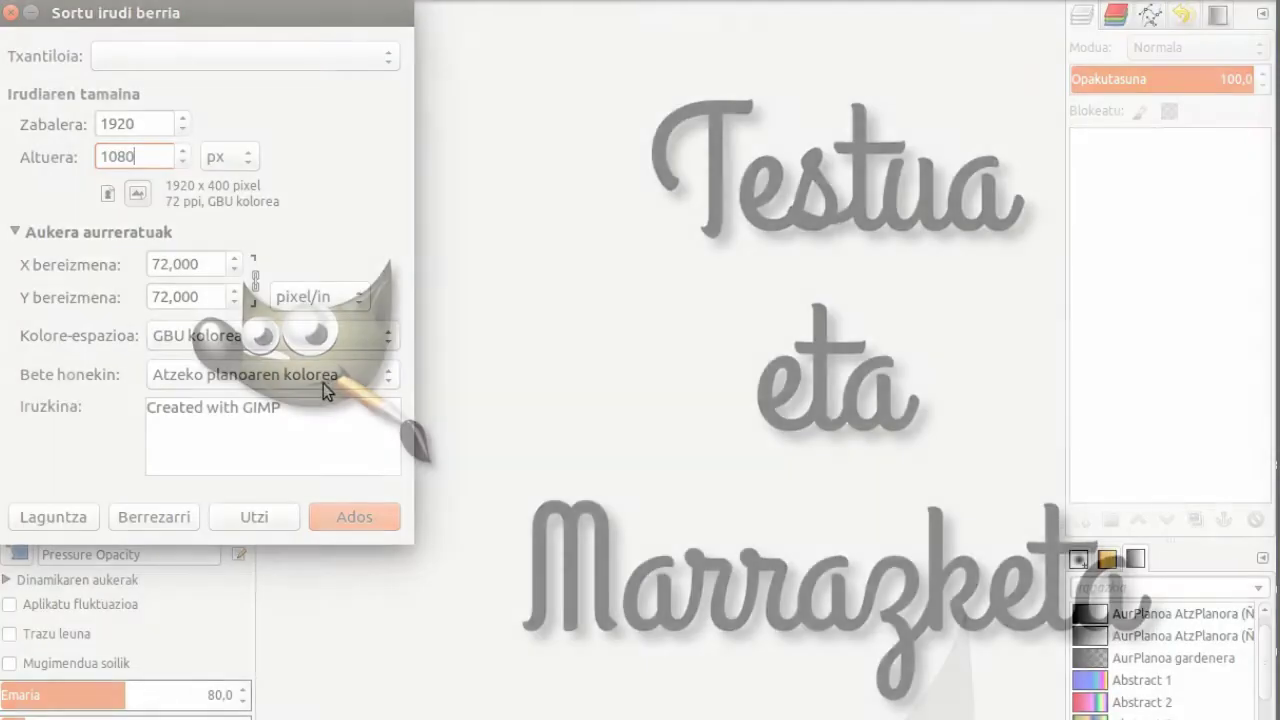
Create a 1920×1080 RGB image with Fill with set to White
left_click(389, 375)
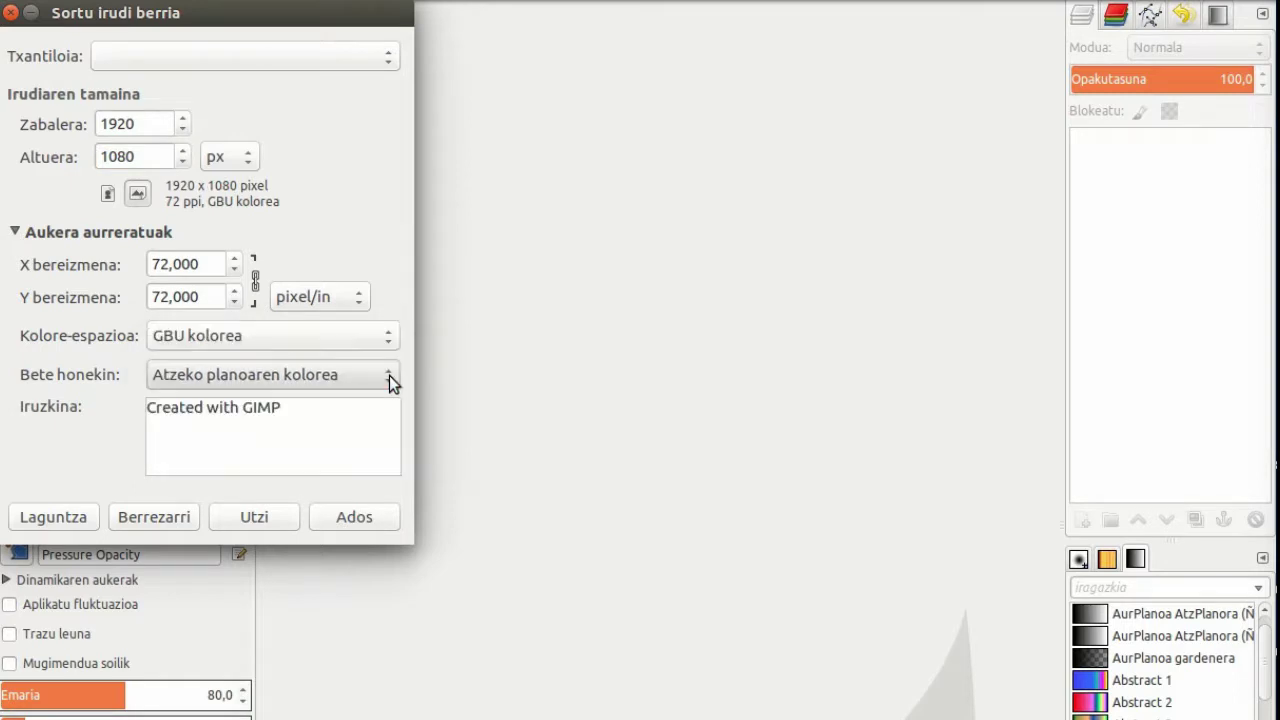
left_click(381, 335)
left_click(381, 335)
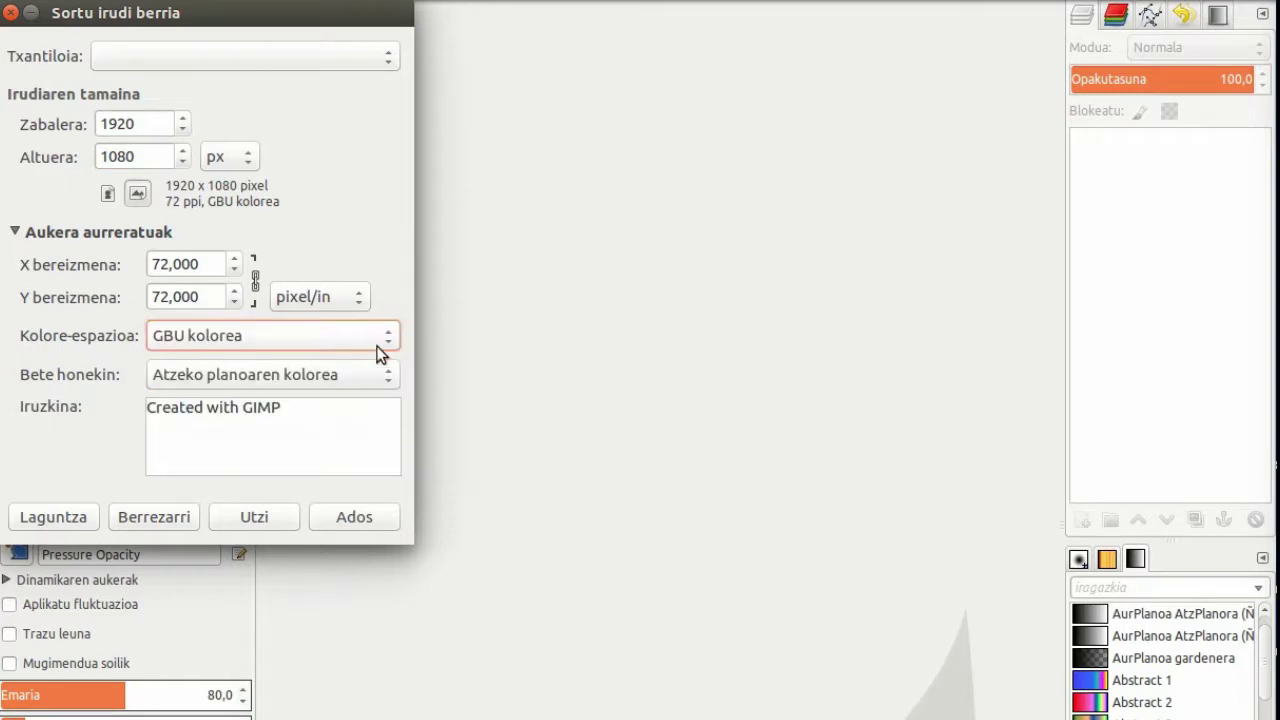
left_click(355, 379)
left_click(311, 405)
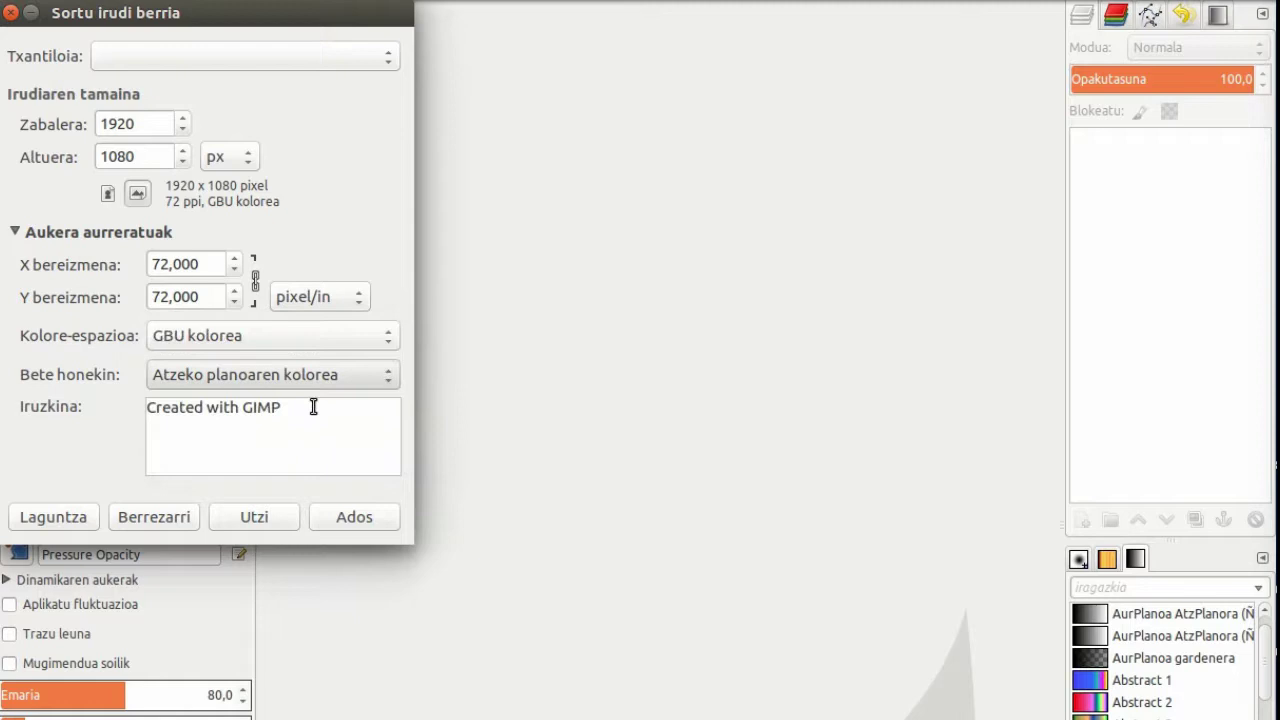
left_click(350, 517)
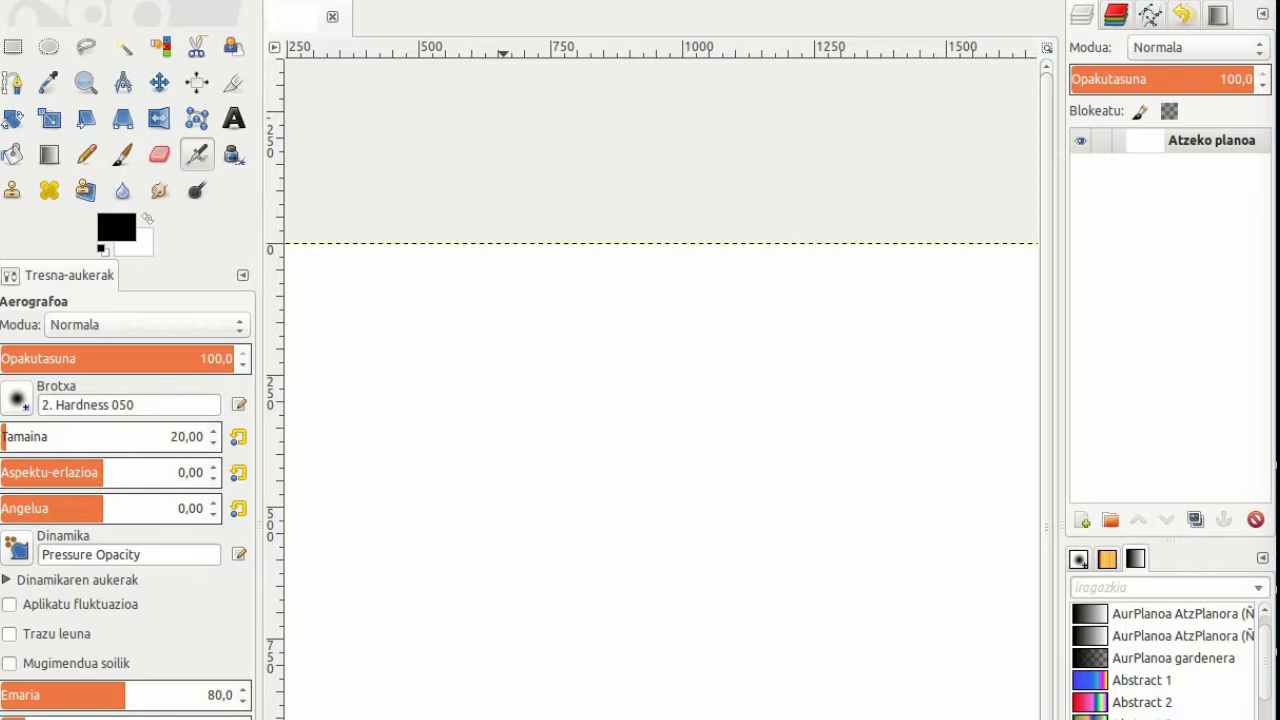
Fit the canvas in view and set the Text tool colour to blue 5751d2
key("minus")
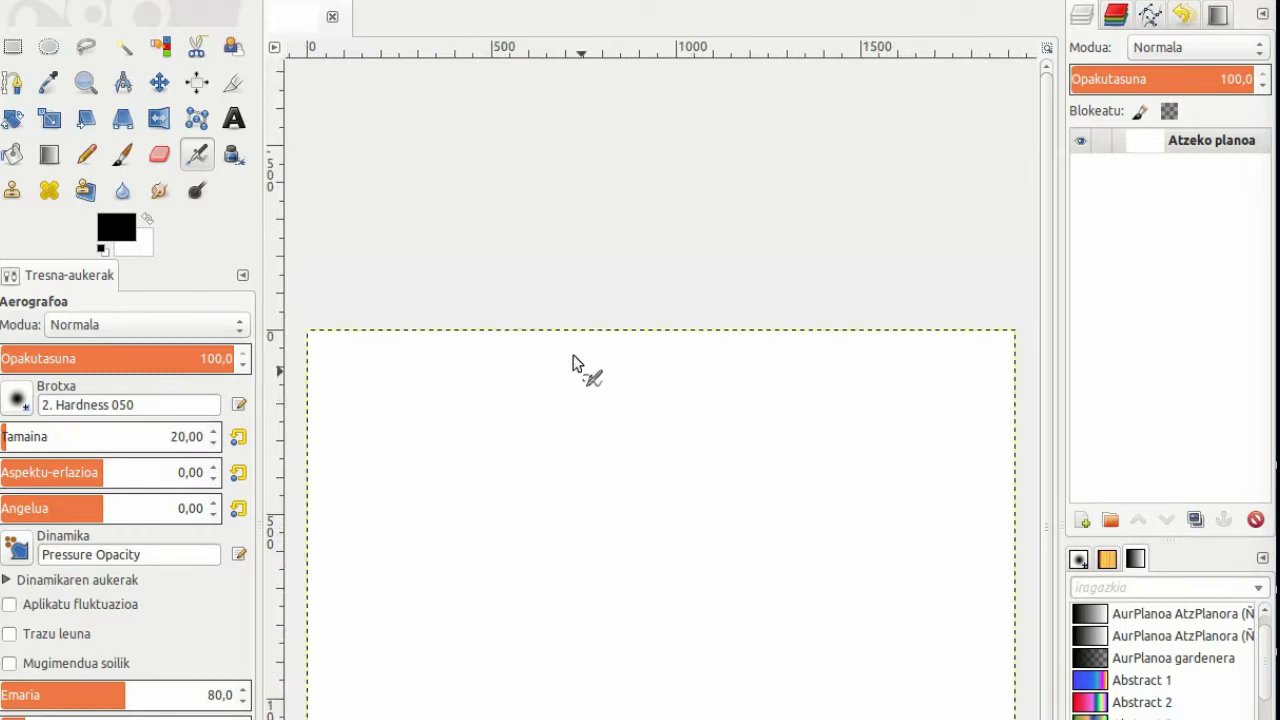
left_click(234, 120)
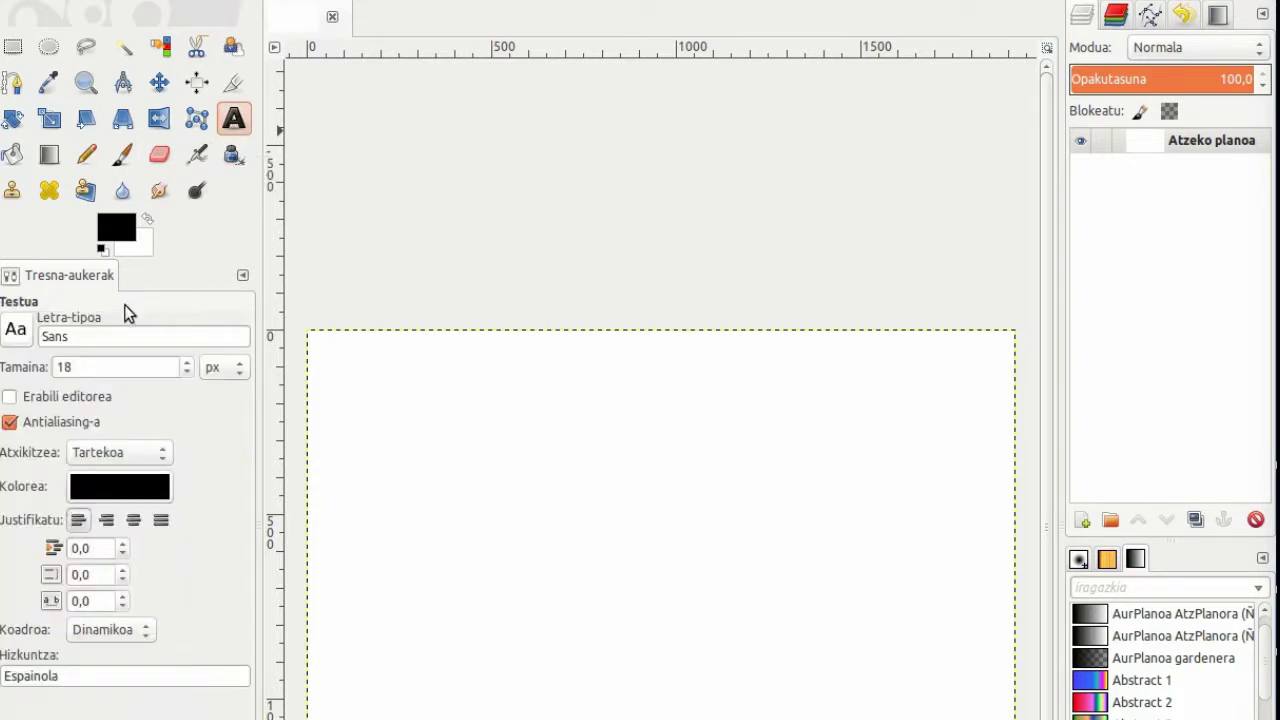
left_click(160, 488)
mouse_move(186, 479)
left_mouse_down()
mouse_move(186, 448)
mouse_move(138, 479)
left_mouse_up()
left_click(140, 462)
left_click(381, 672)
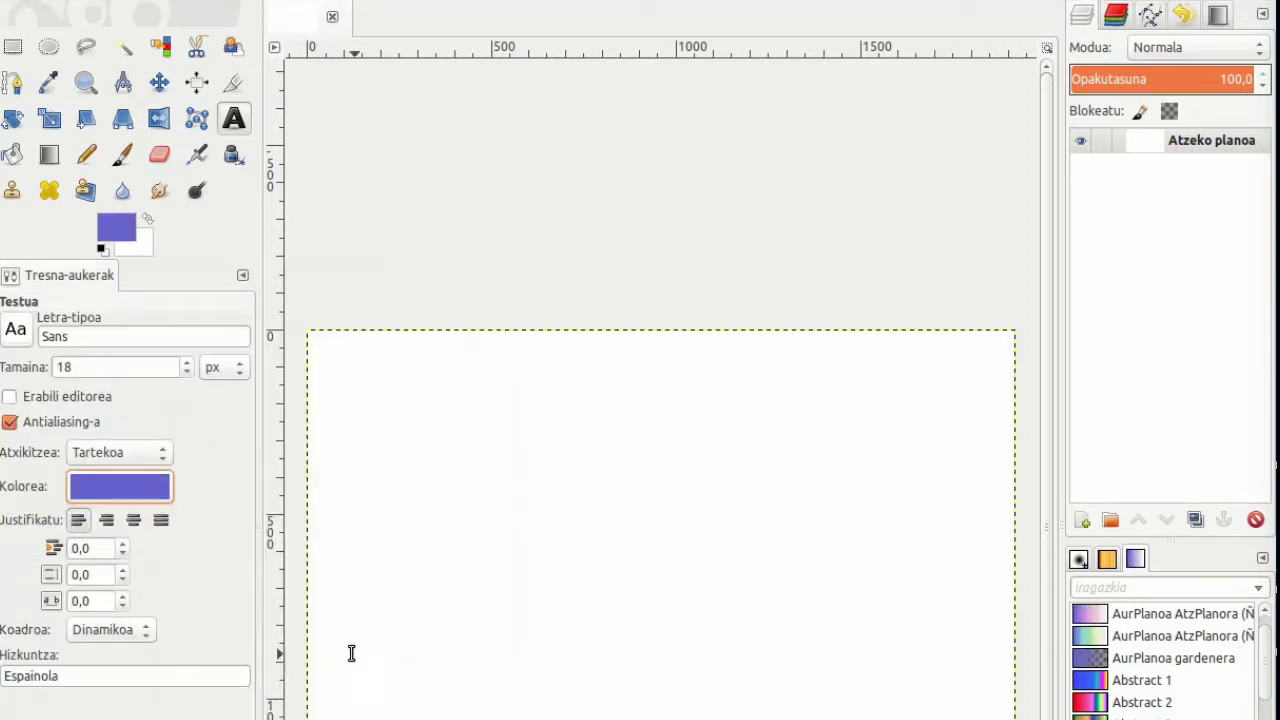
left_click(195, 158)
Size the airbrush to 359.46 px, choose the Pepper brush, and stamp it near the centre
left_click(17, 400)
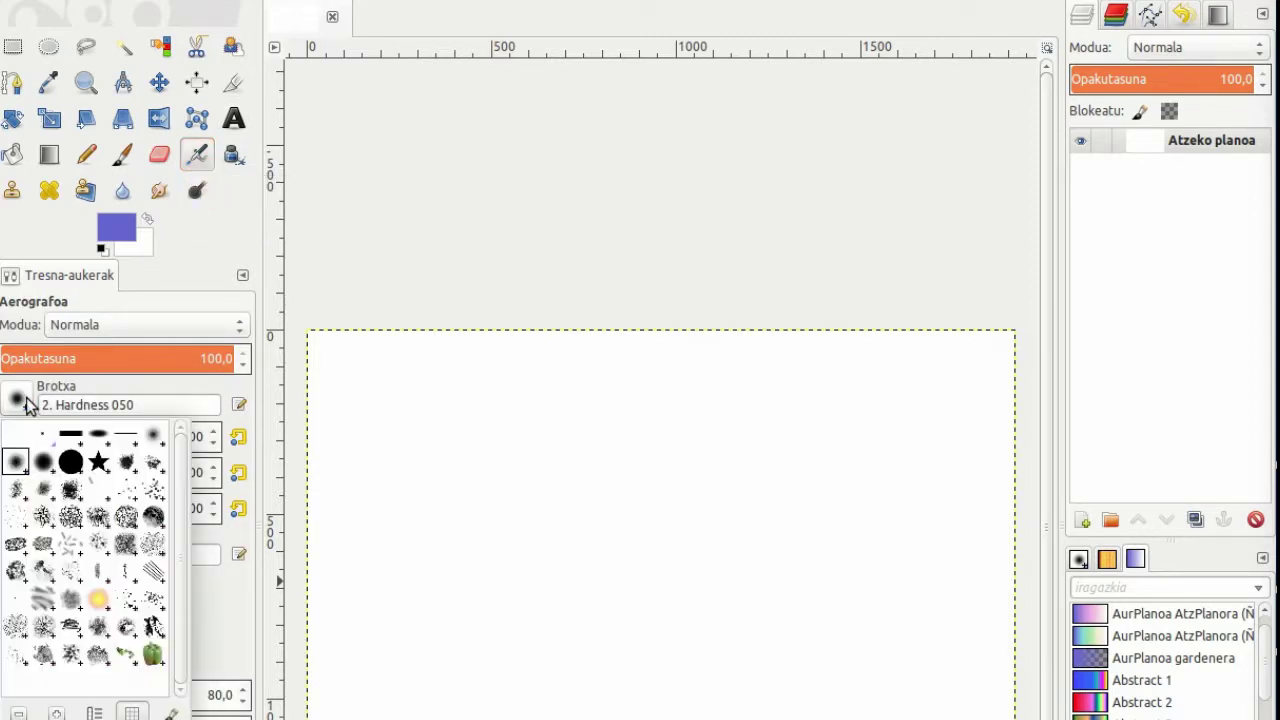
left_click(77, 604)
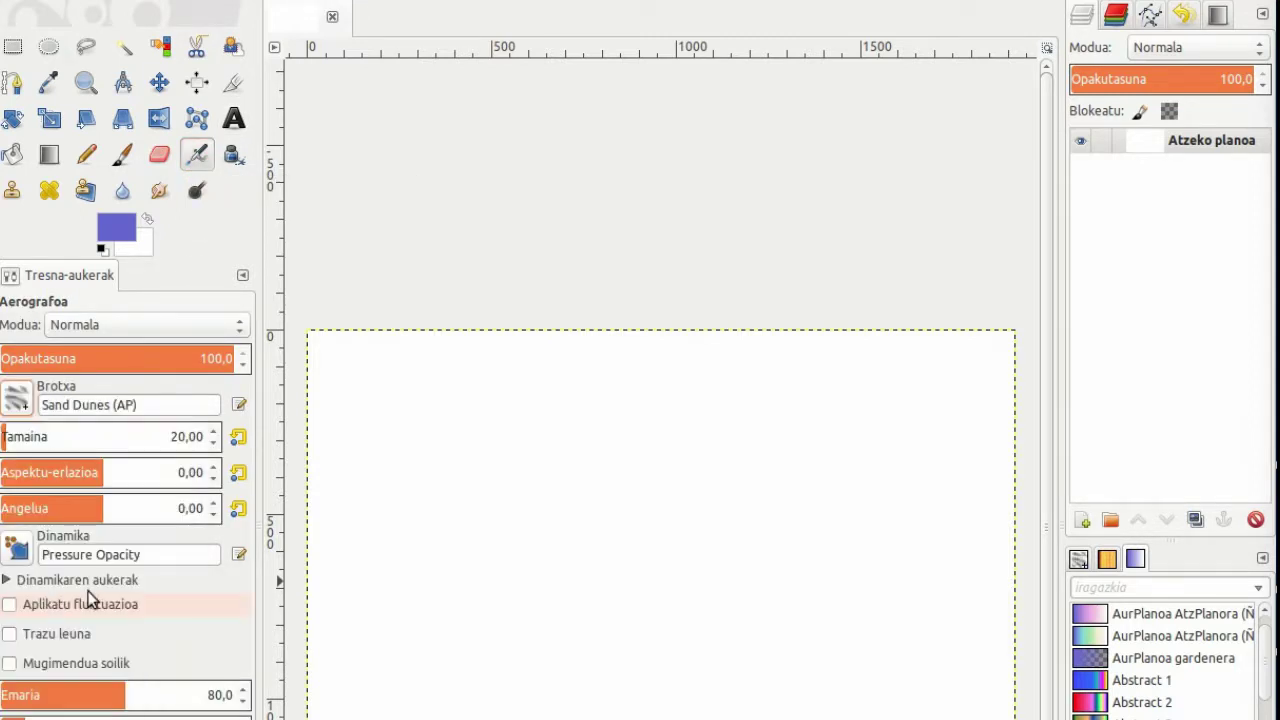
left_click_drag(25, 436, 661, 468)
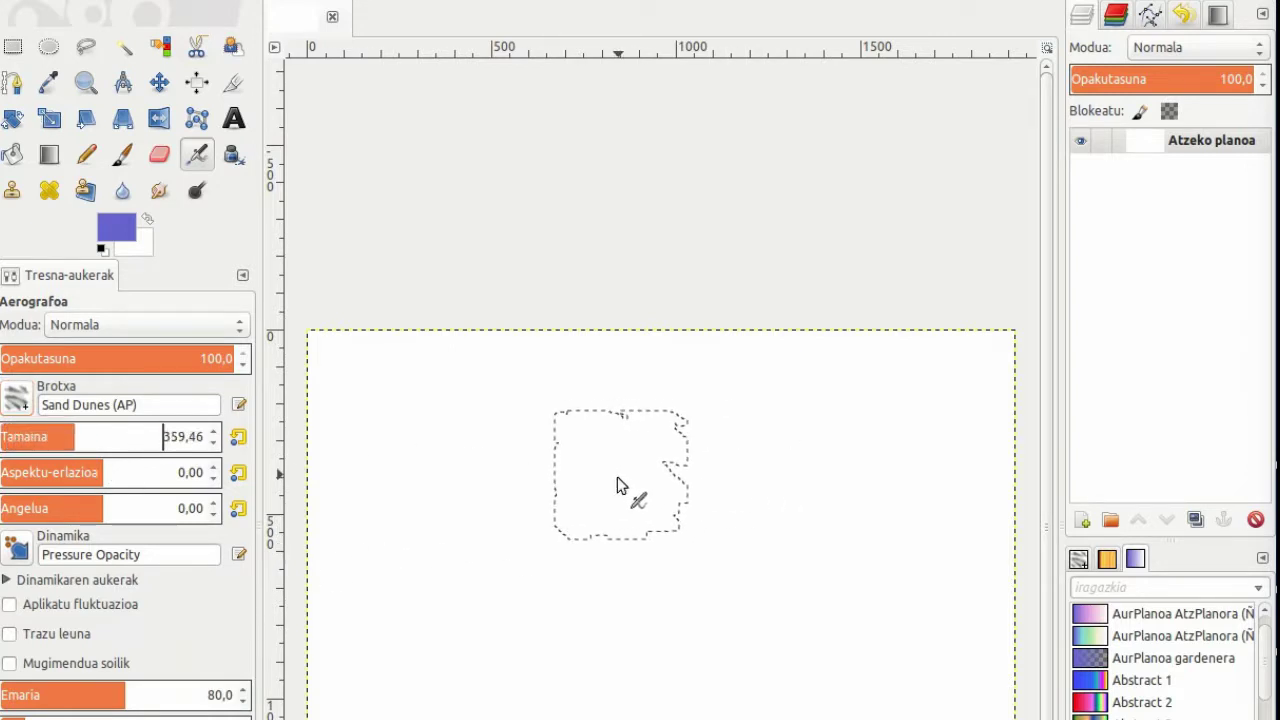
left_click(20, 400)
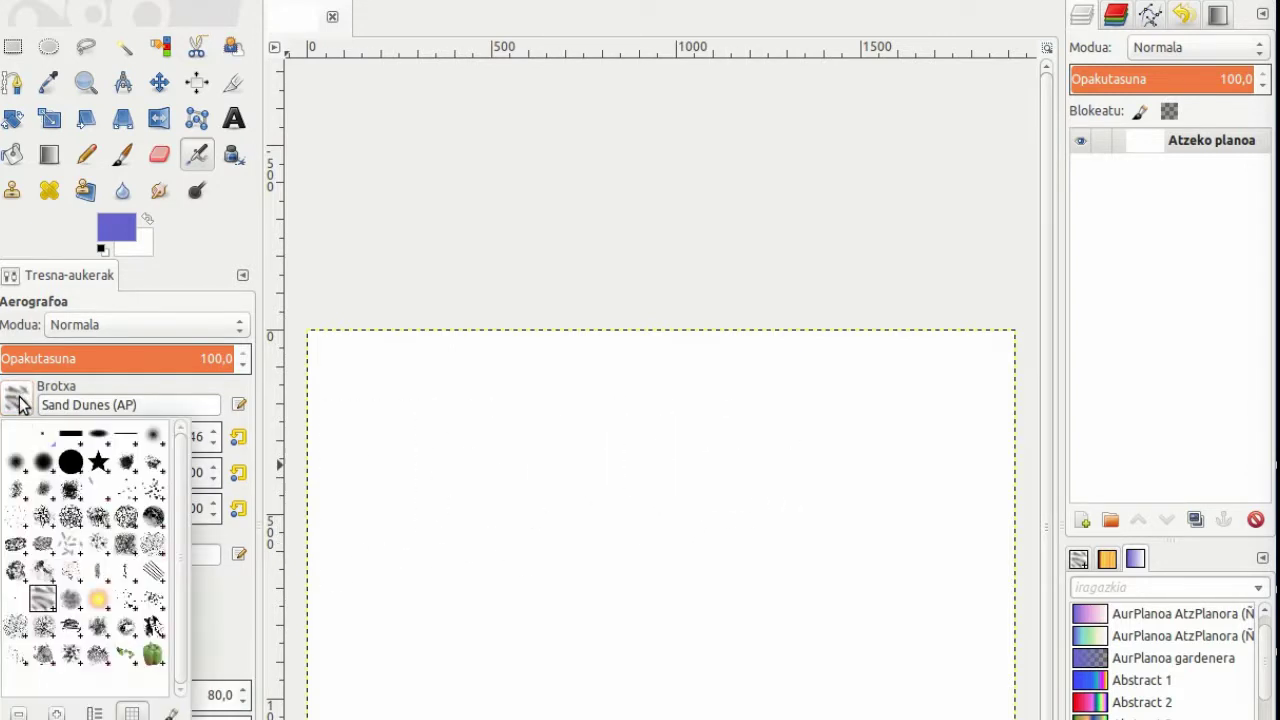
left_click(57, 486)
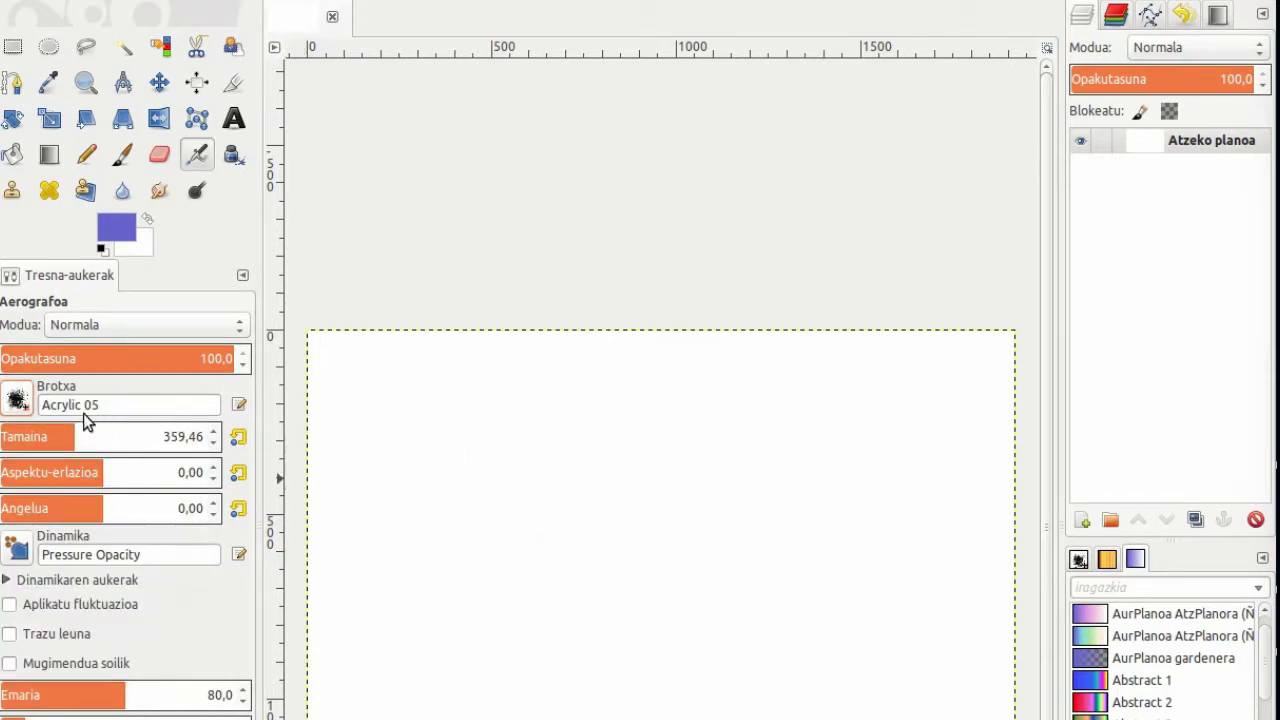
left_click(18, 400)
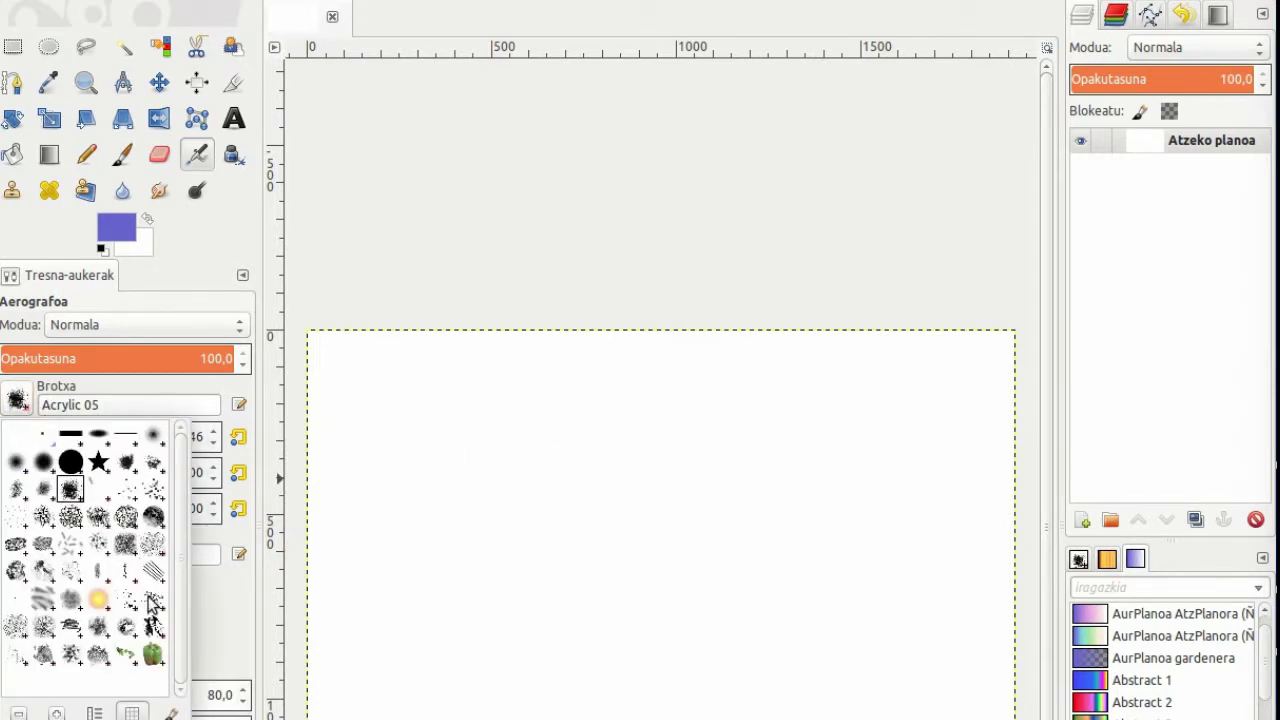
left_click(152, 648)
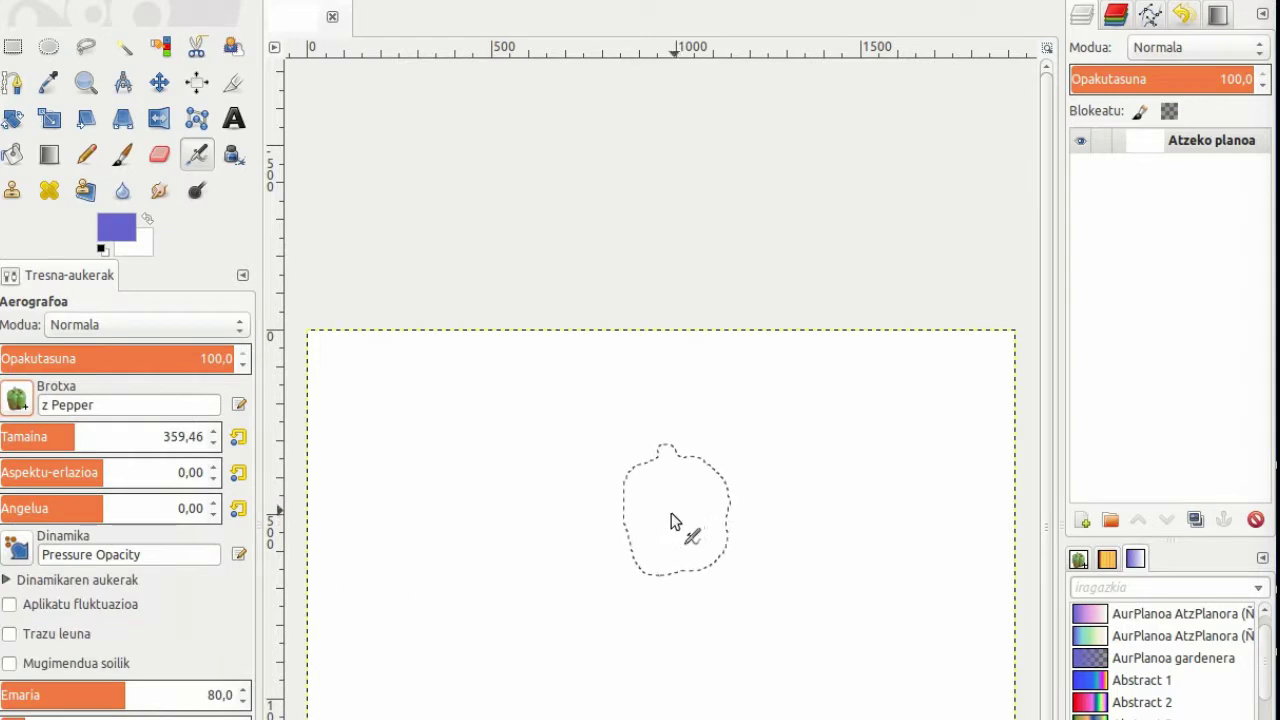
left_click(638, 521)
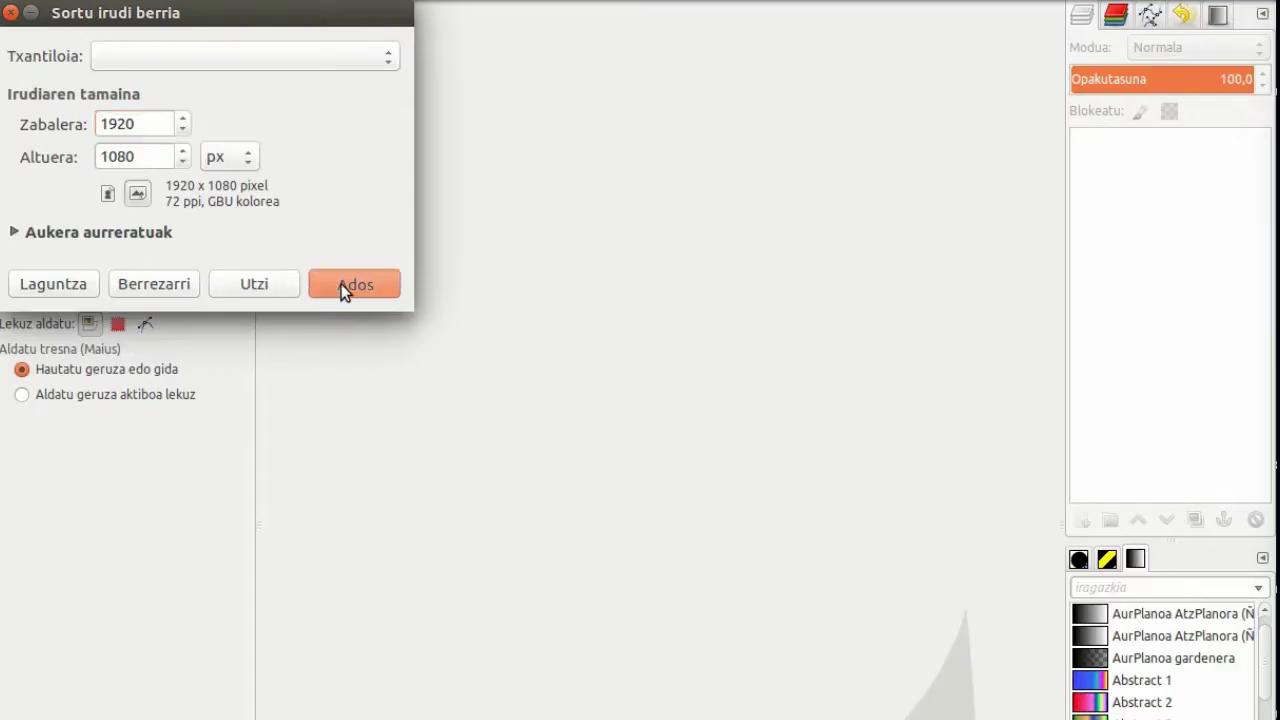
Create another blank image, fit it to the window, and draw a wide text box across the top
left_click(341, 284)
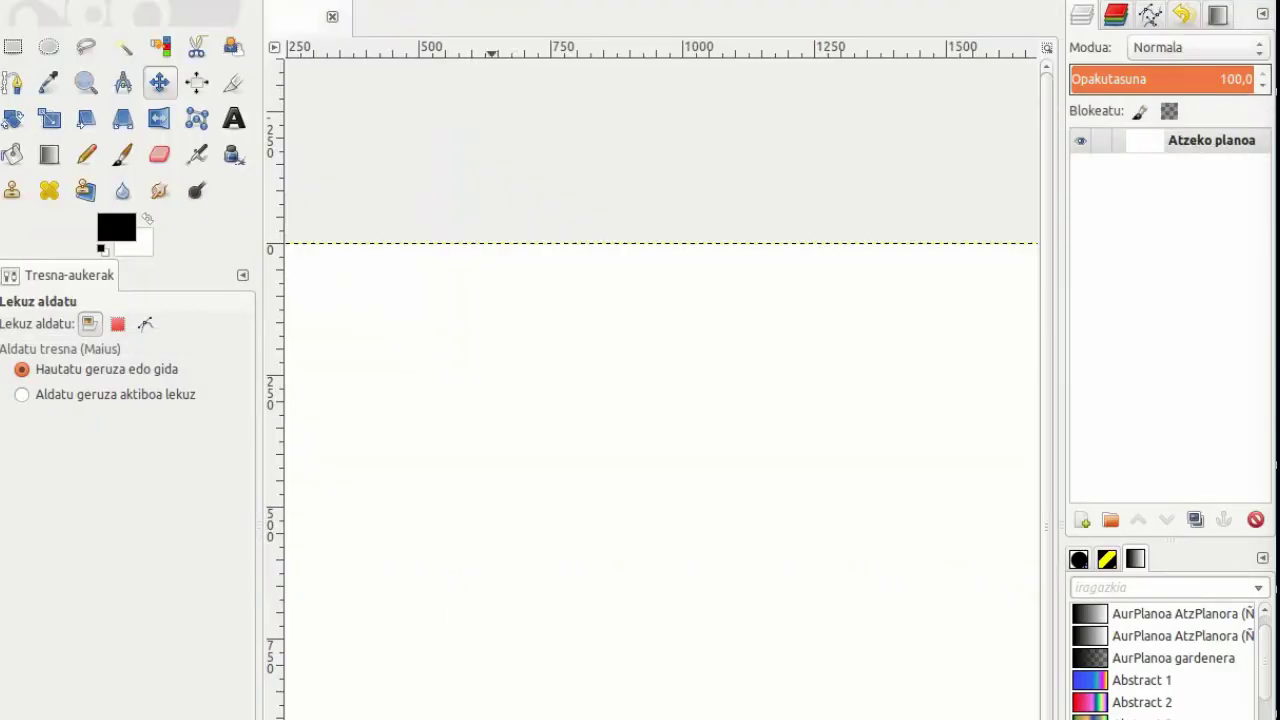
key("shift+ctrl+j")
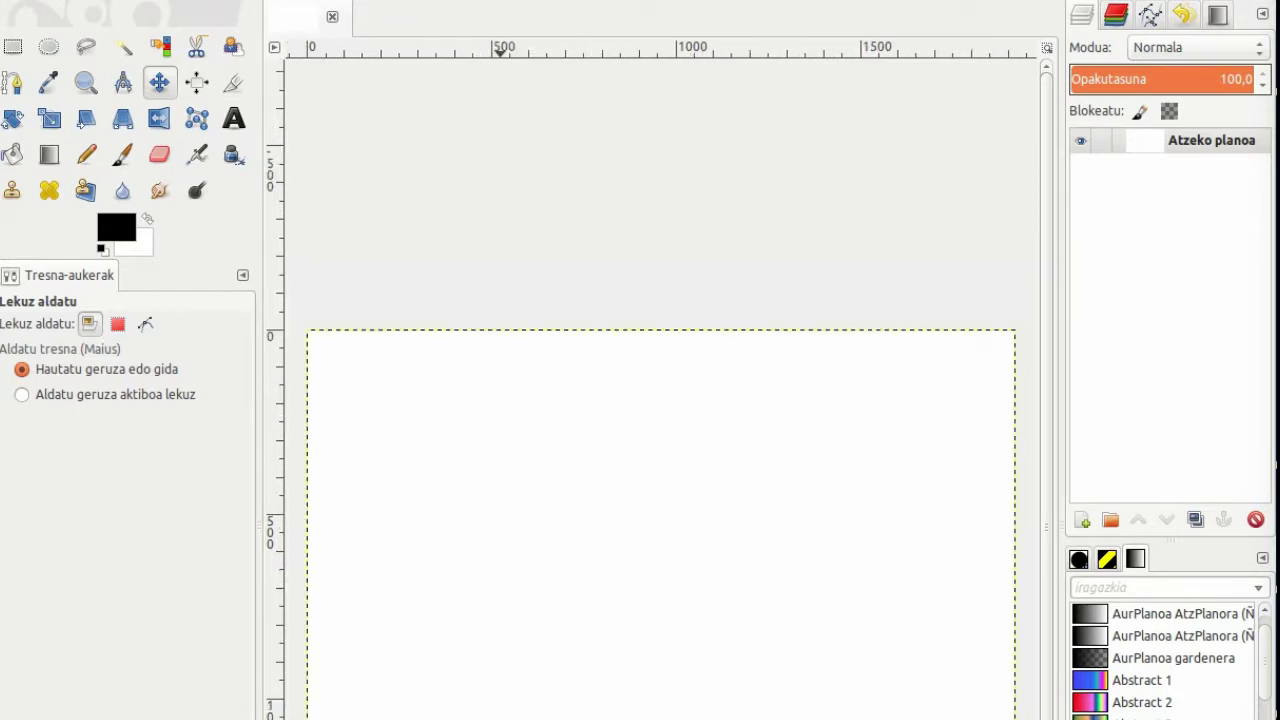
key("t")
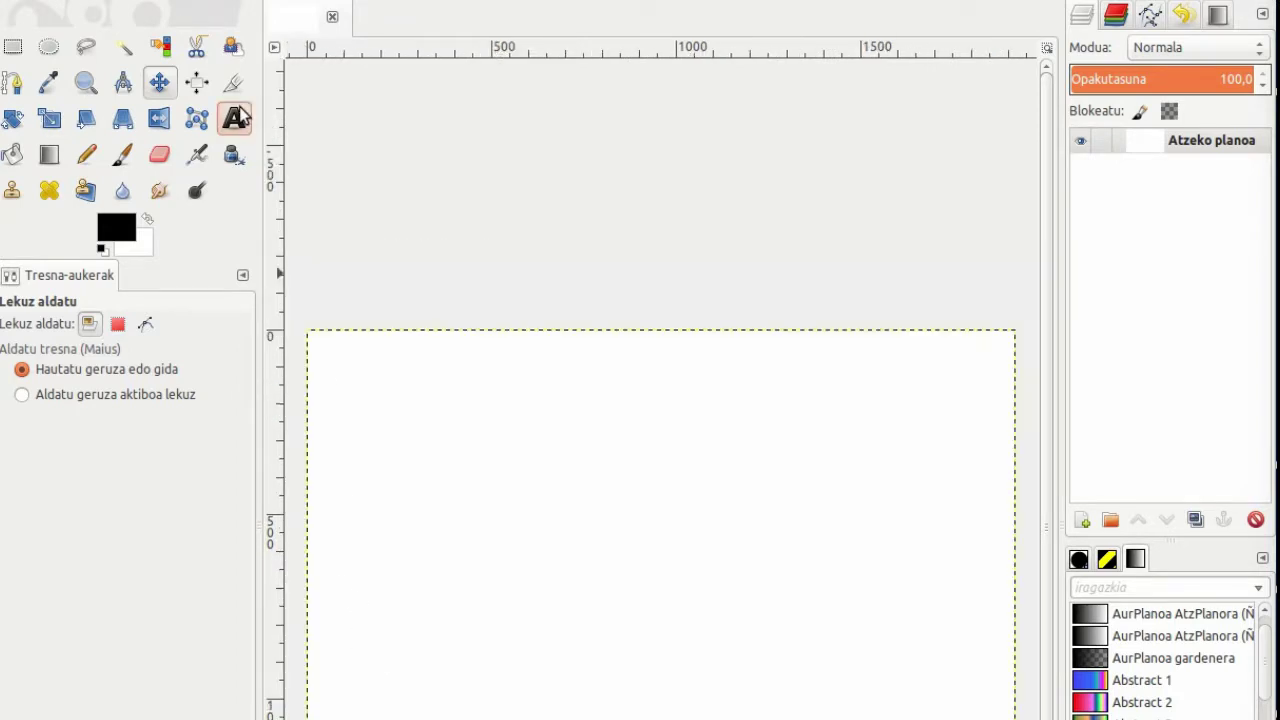
left_click_drag(367, 353, 948, 458)
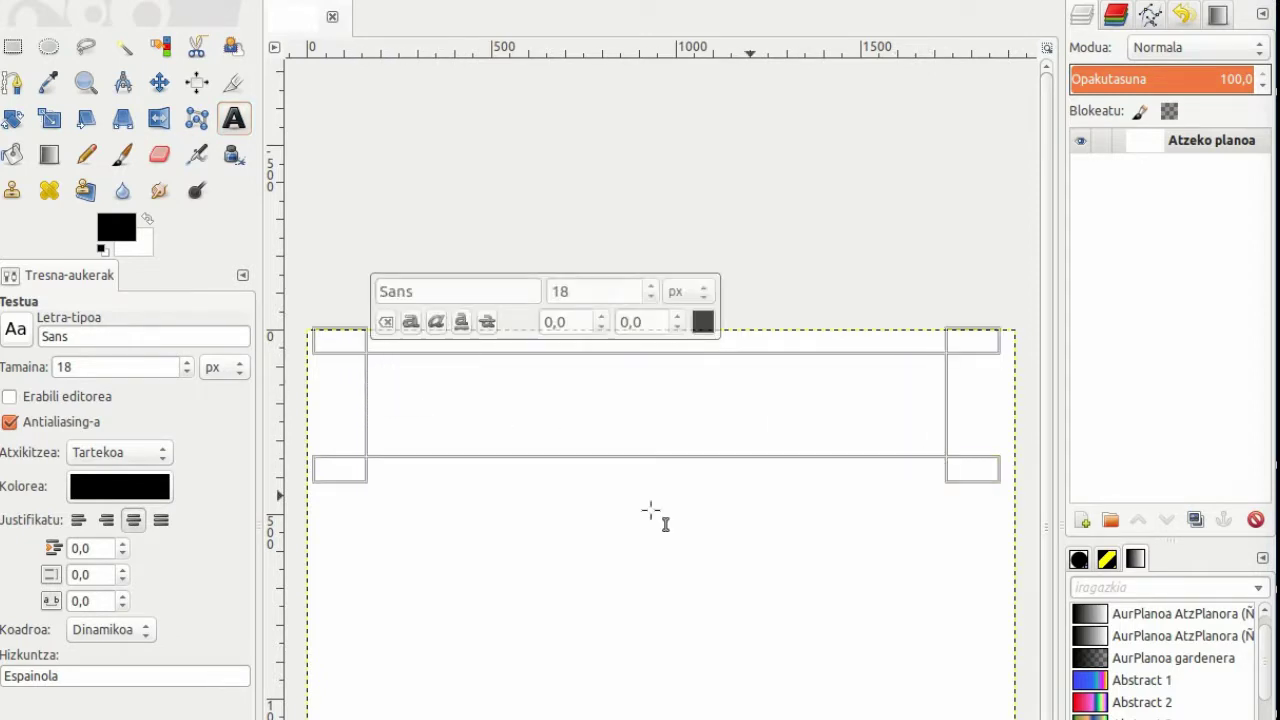
Set the text to centre justification and 200 px size
left_click(133, 521)
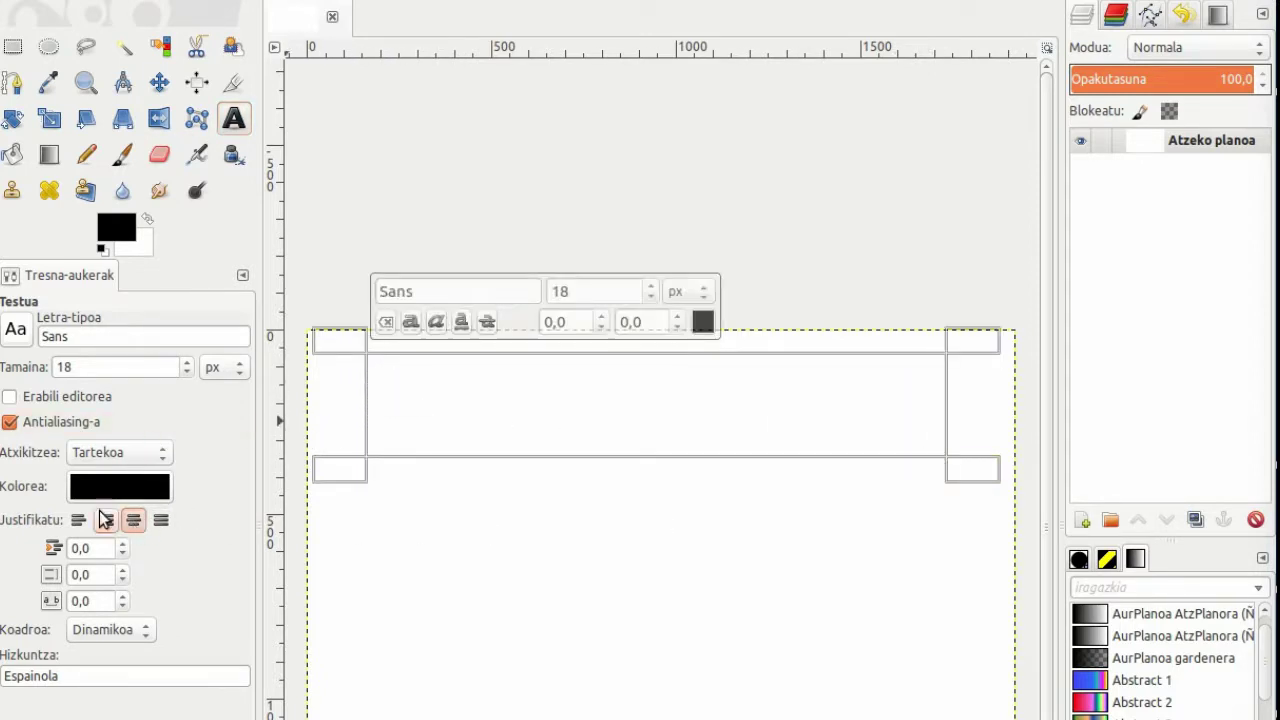
double_click(150, 367)
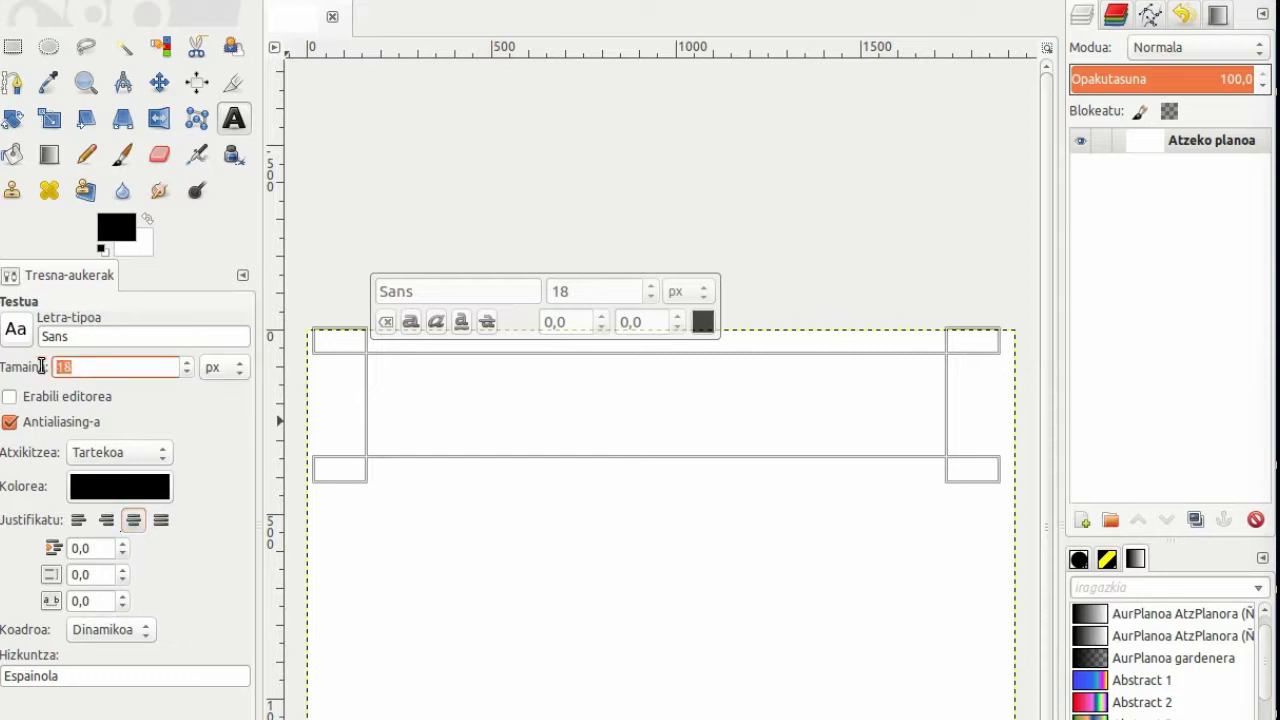
type("200")
left_click(511, 393)
Type 'KZgunea' and make it bold and underlined
type("KZgunea")
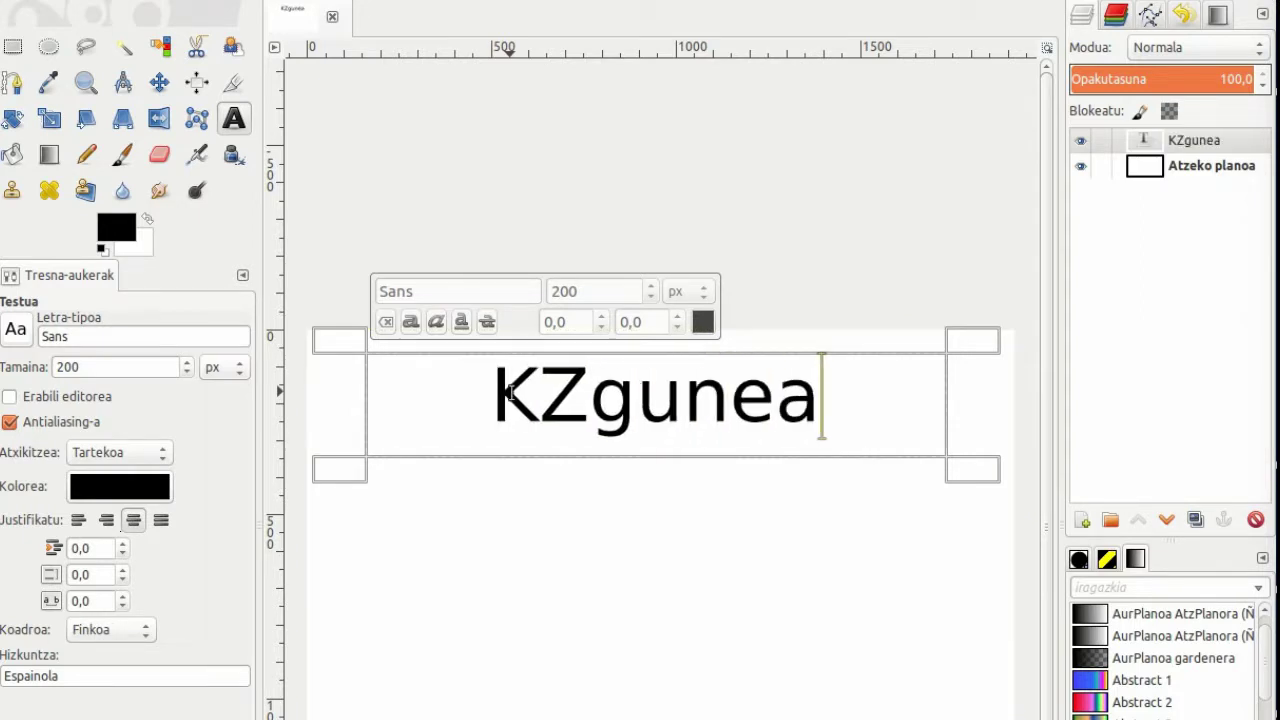
key("ctrl+a")
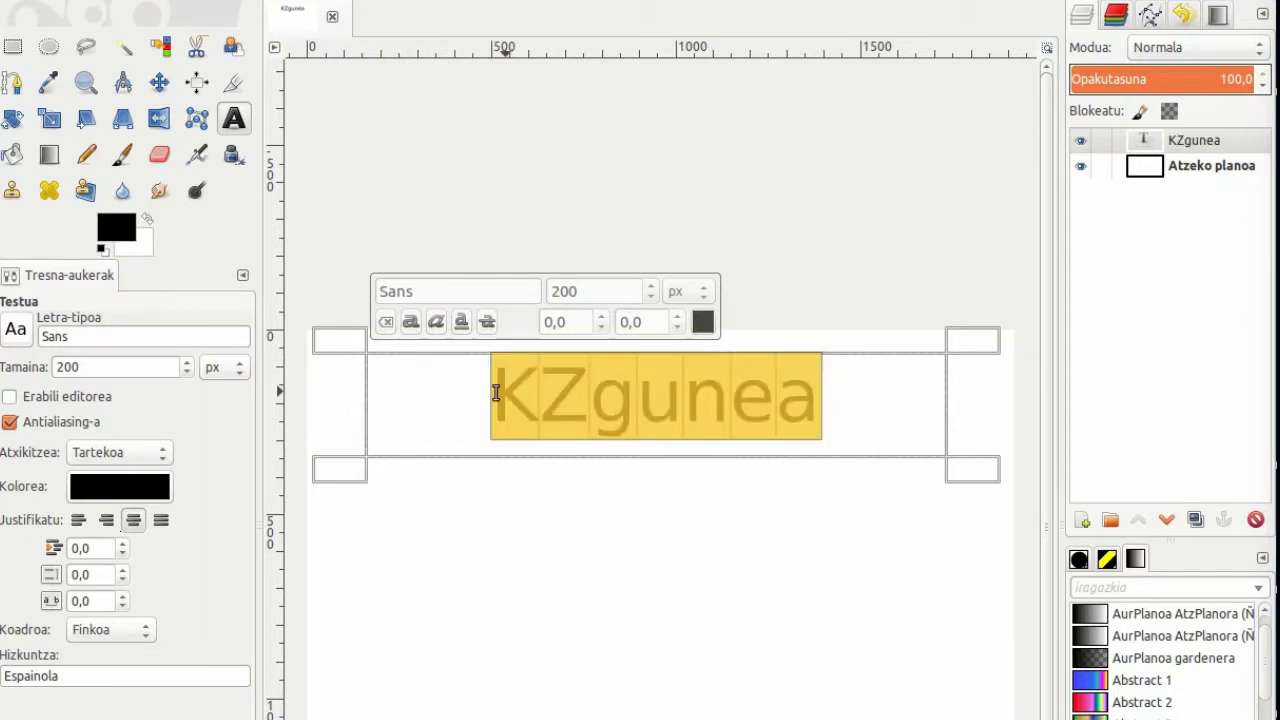
left_click(411, 322)
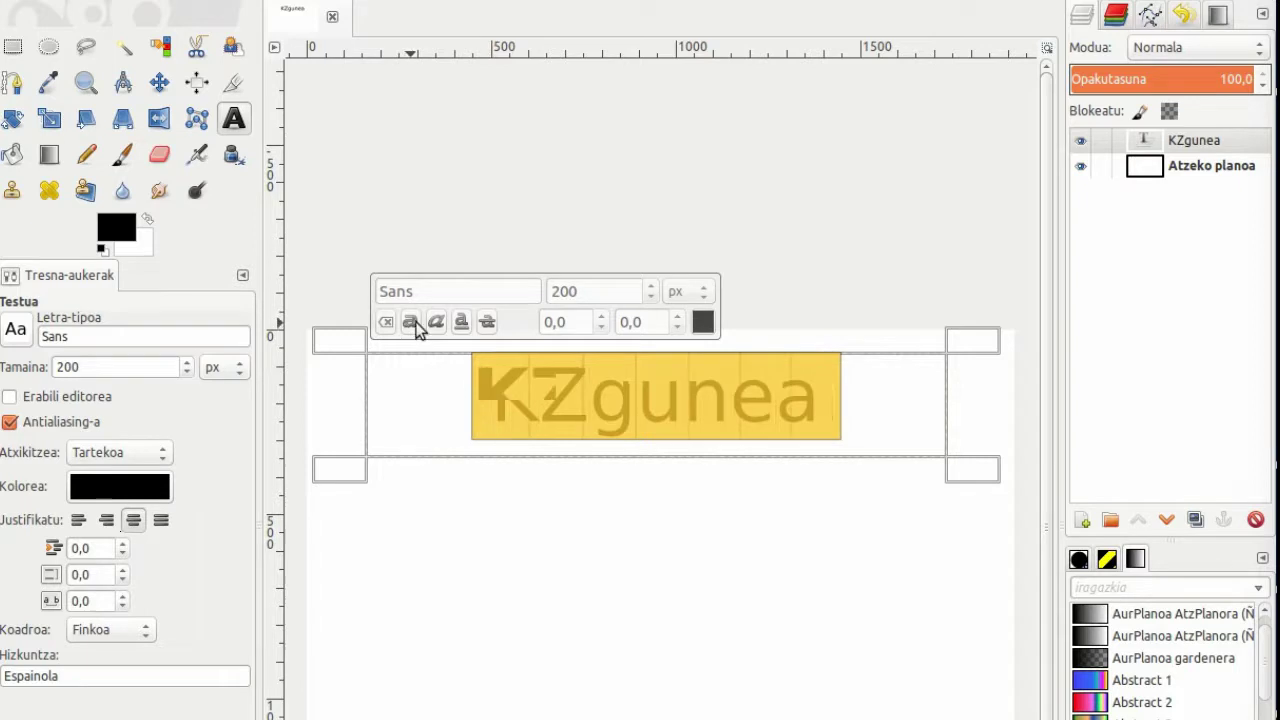
left_click(487, 322)
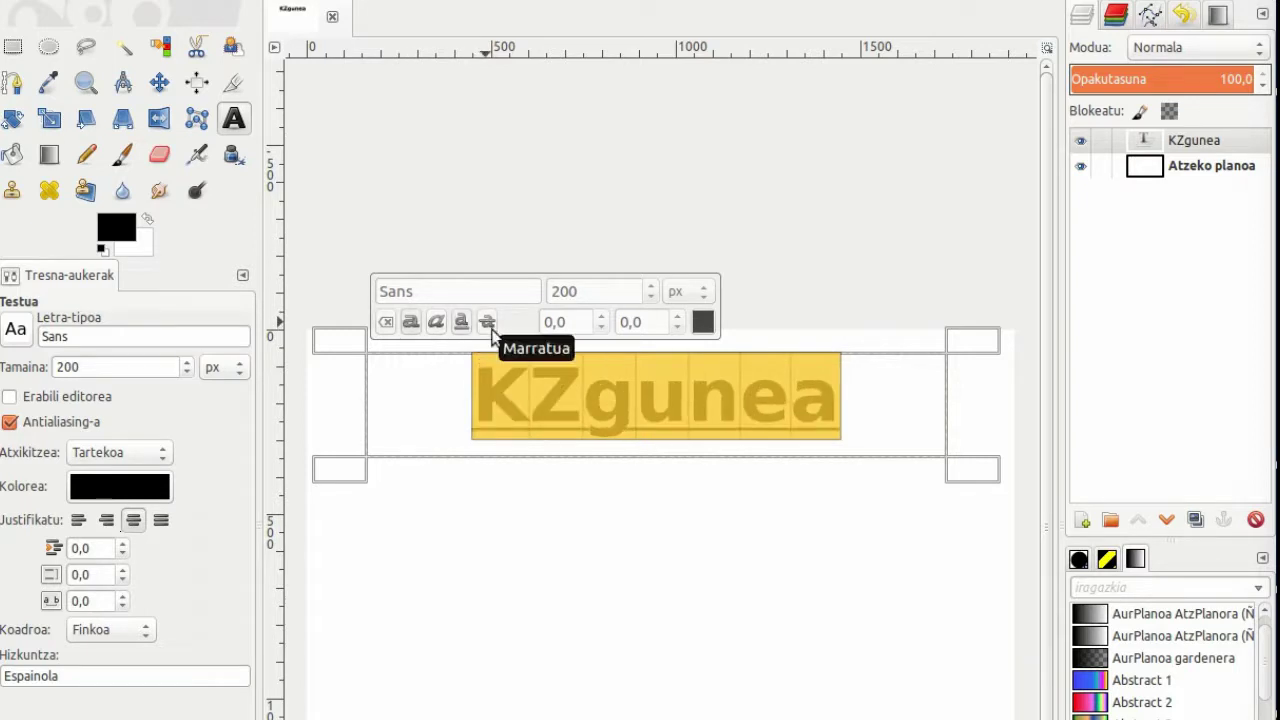
left_click(160, 83)
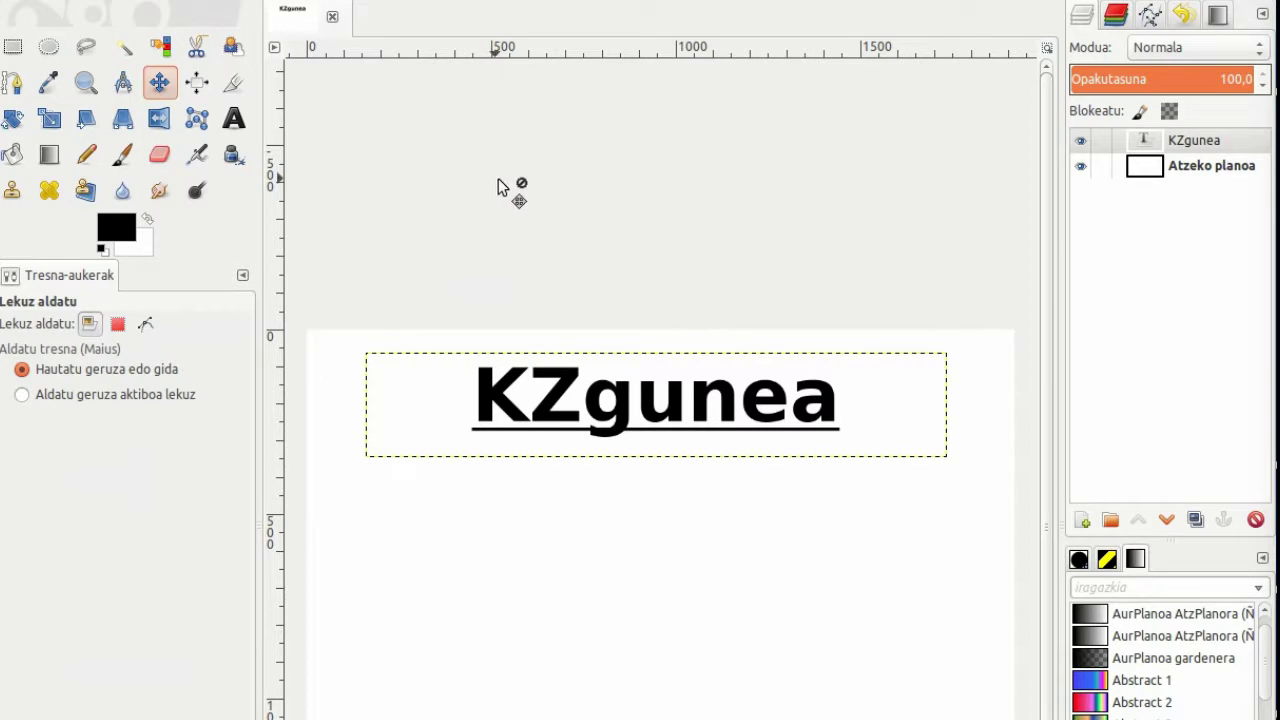
Add a second 'KZgunea' text in red below the title
left_click(233, 119)
left_click(110, 487)
left_click(161, 405)
left_click(420, 668)
left_click(424, 547)
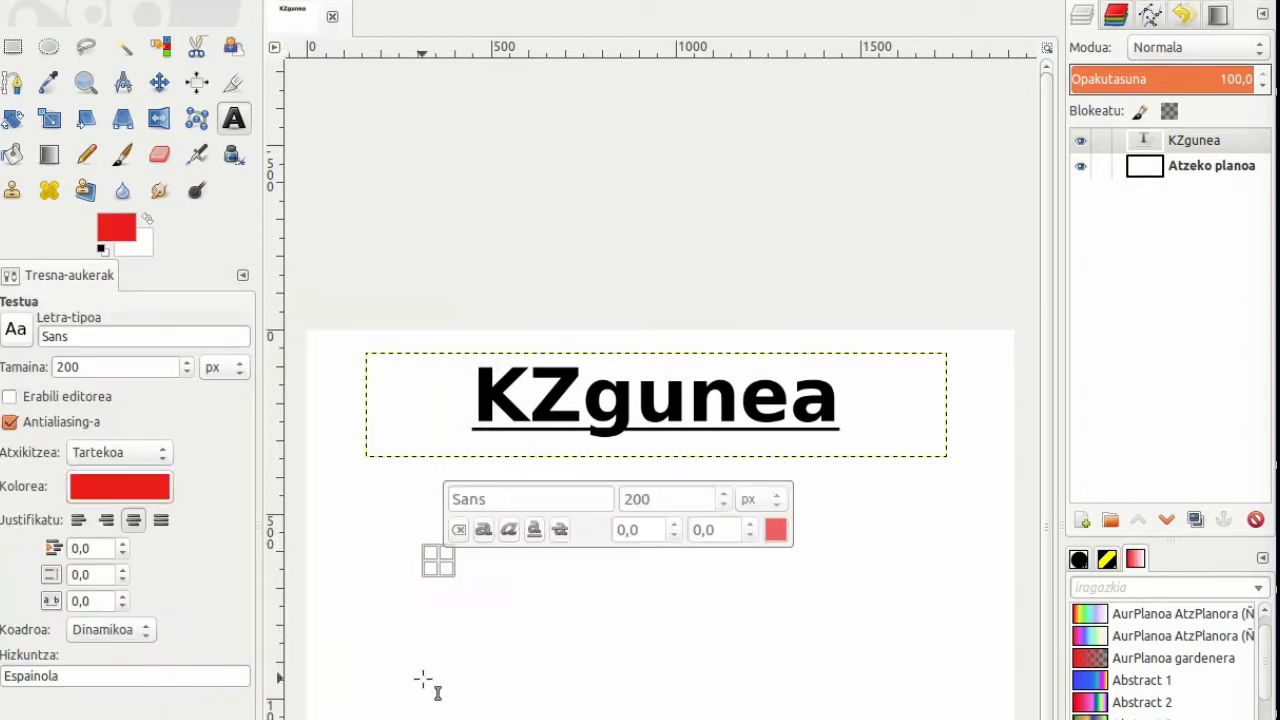
type("KZg")
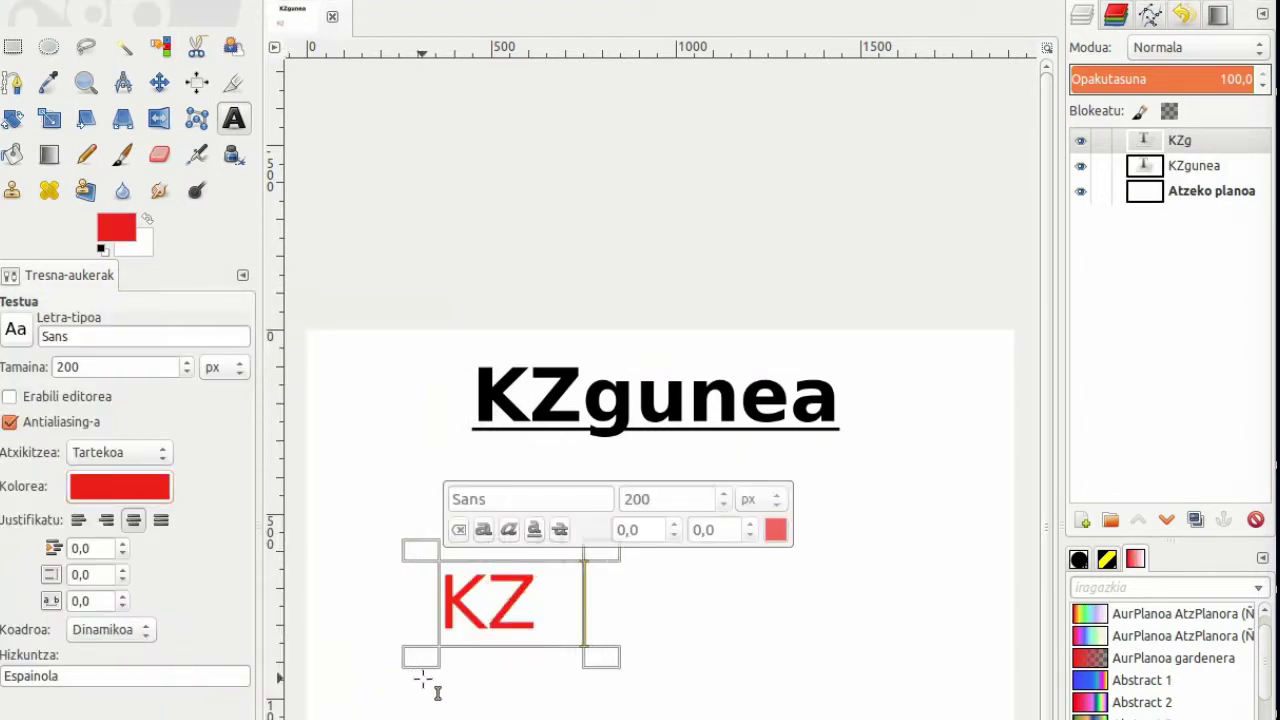
type("unea")
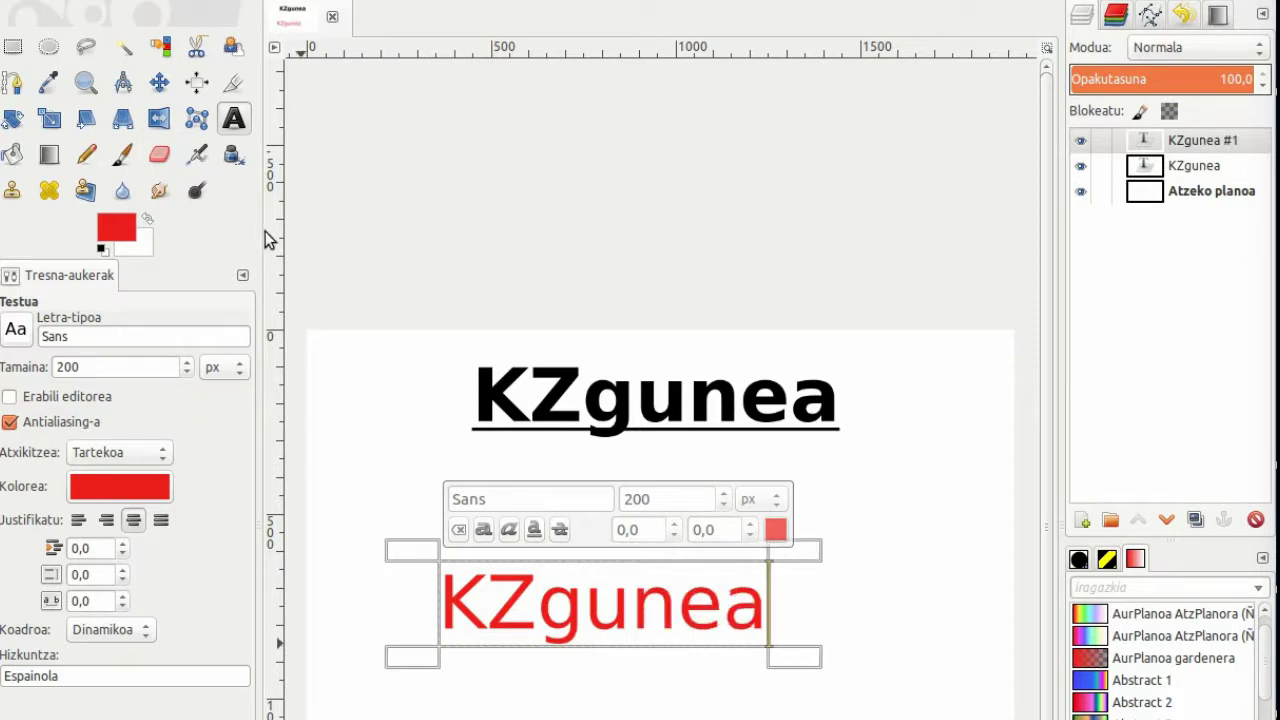
Move the red text under the title and nudge the black title down slightly
left_click(159, 82)
left_click_drag(571, 608, 620, 557)
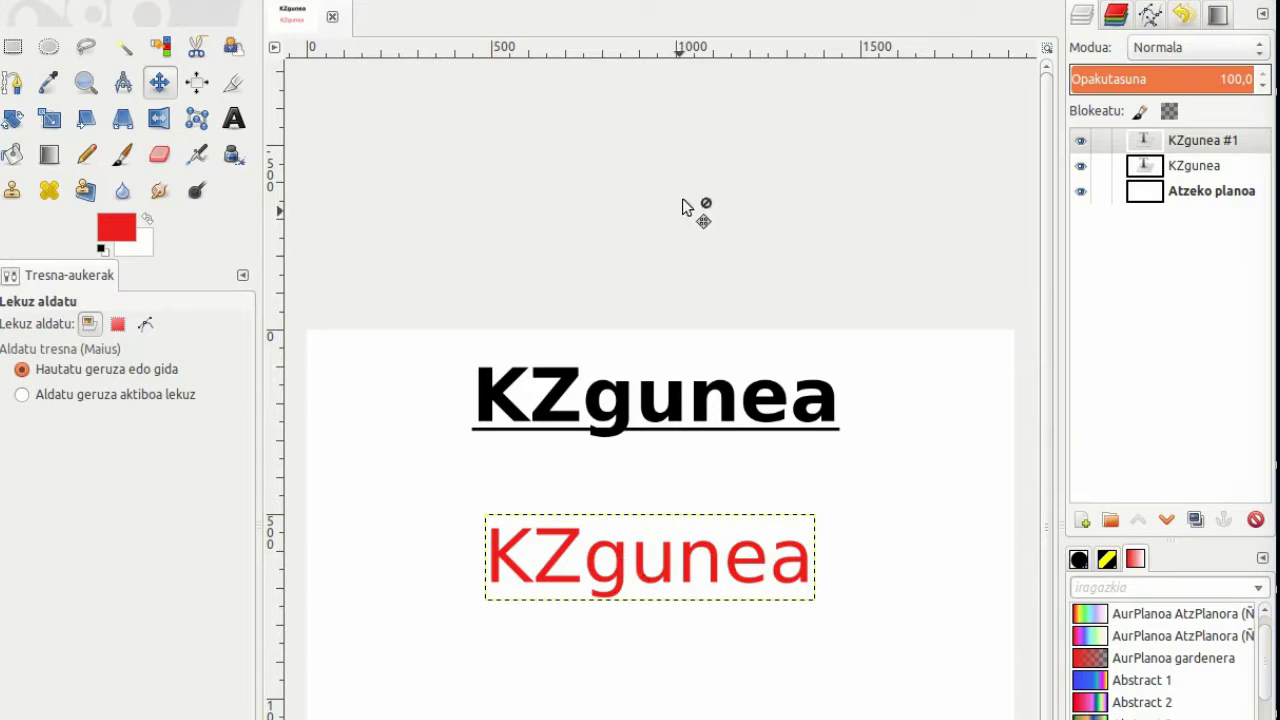
left_click(1205, 167)
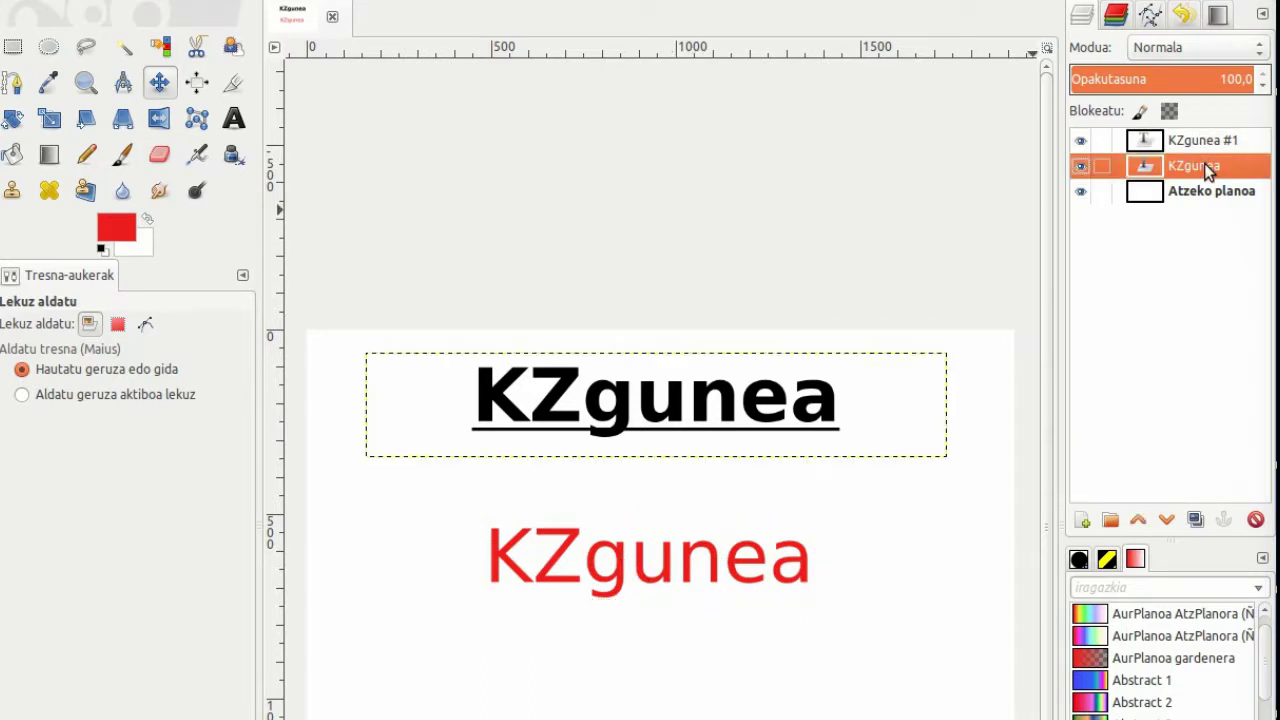
left_click_drag(668, 404, 665, 449)
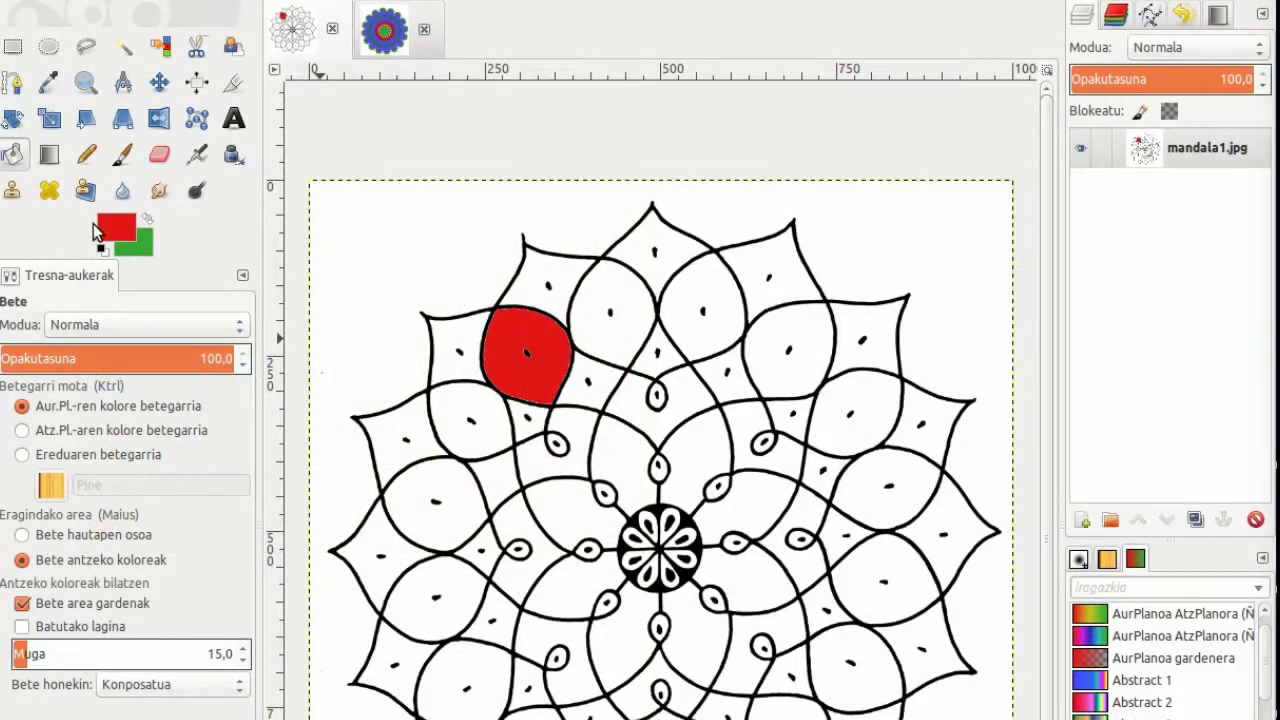
Erase small gaps in the mandala's black lines with a Hardness 100 eraser
left_click(150, 160)
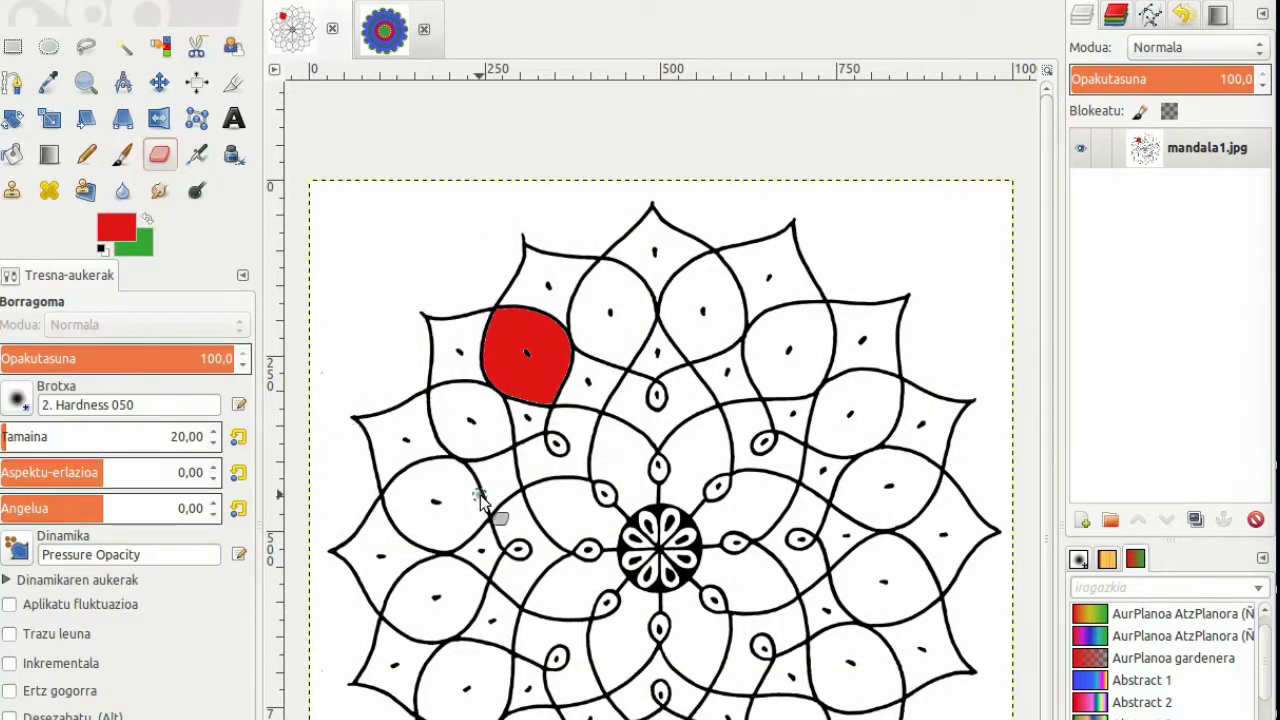
left_click(102, 248)
left_click(22, 402)
left_click(67, 466)
mouse_move(484, 502)
left_mouse_down()
mouse_move(531, 514)
mouse_move(566, 484)
left_mouse_up()
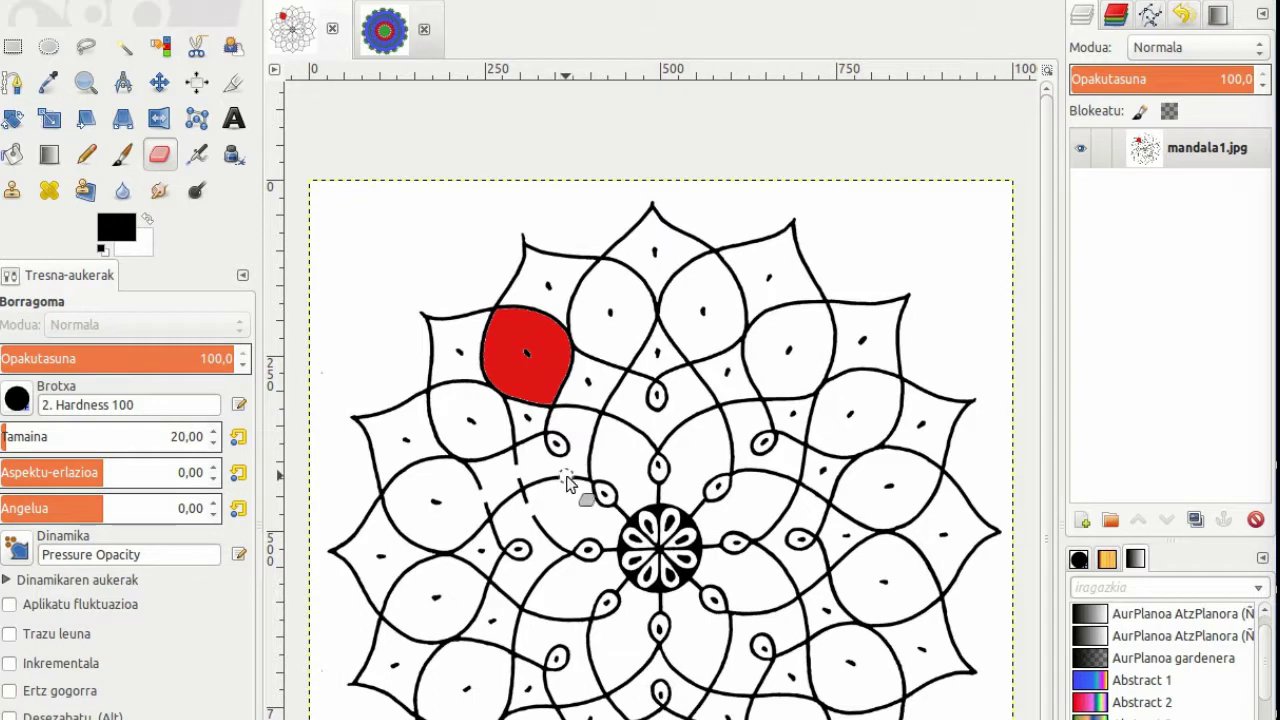
Bucket-fill the joined mandala areas with cyan and zoom in on them
left_click(12, 154)
left_click(116, 228)
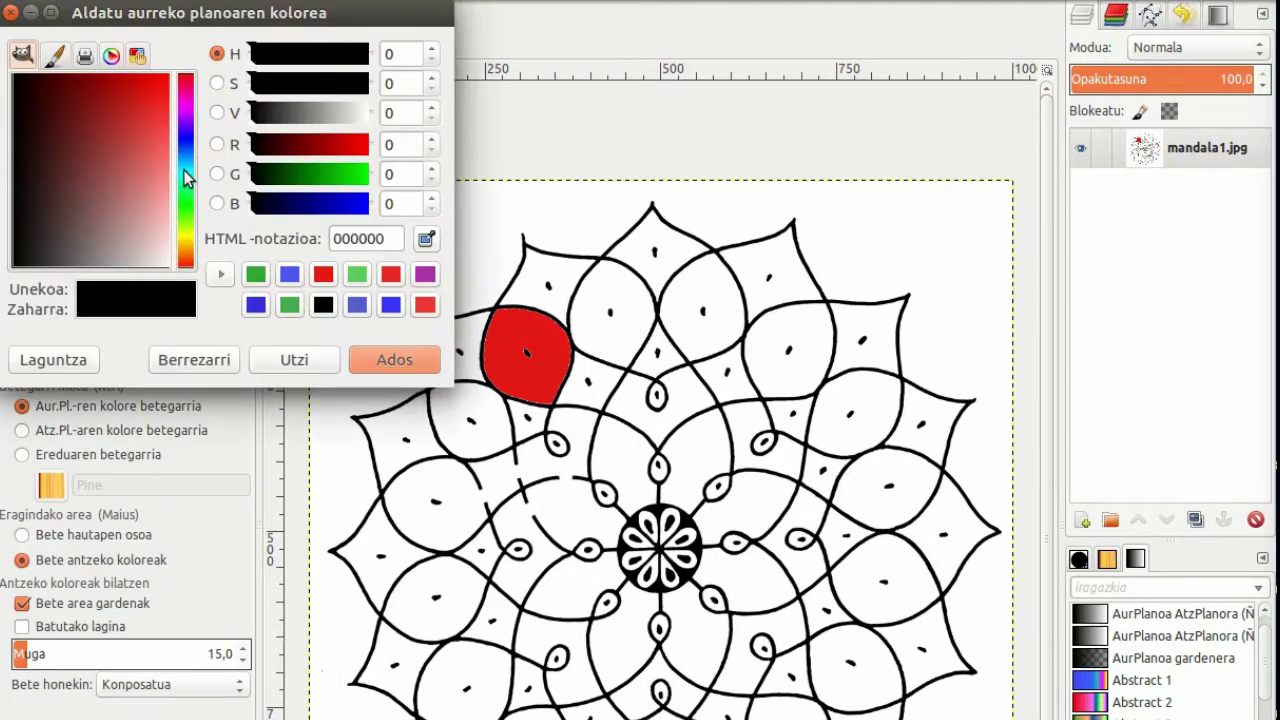
left_click(185, 177)
left_click(119, 101)
left_click(394, 359)
left_click(483, 512)
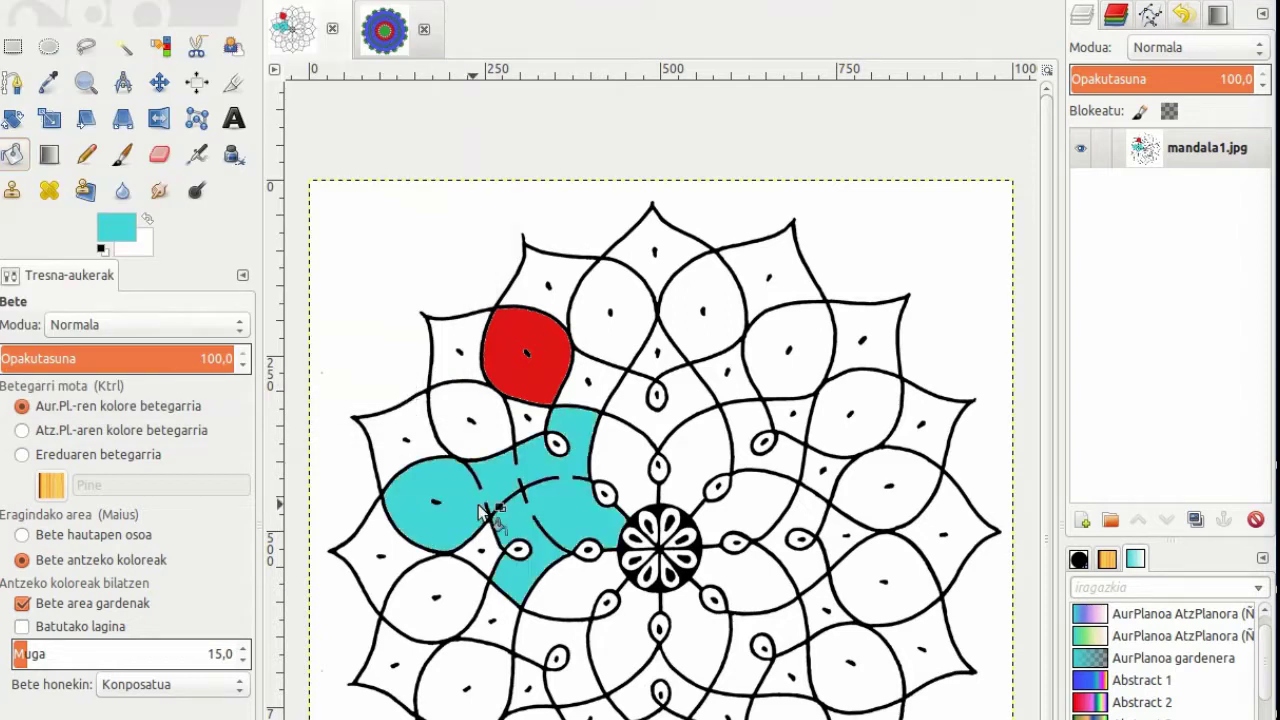
left_click(85, 82)
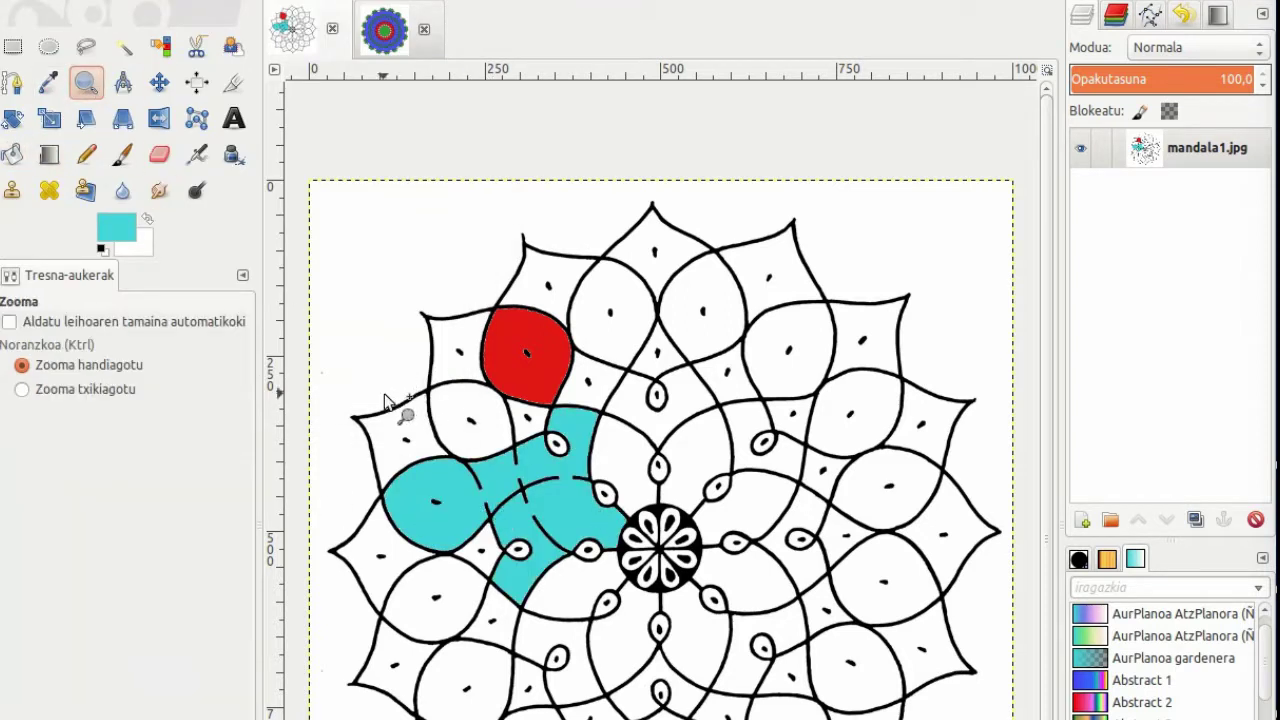
left_click_drag(387, 402, 645, 648)
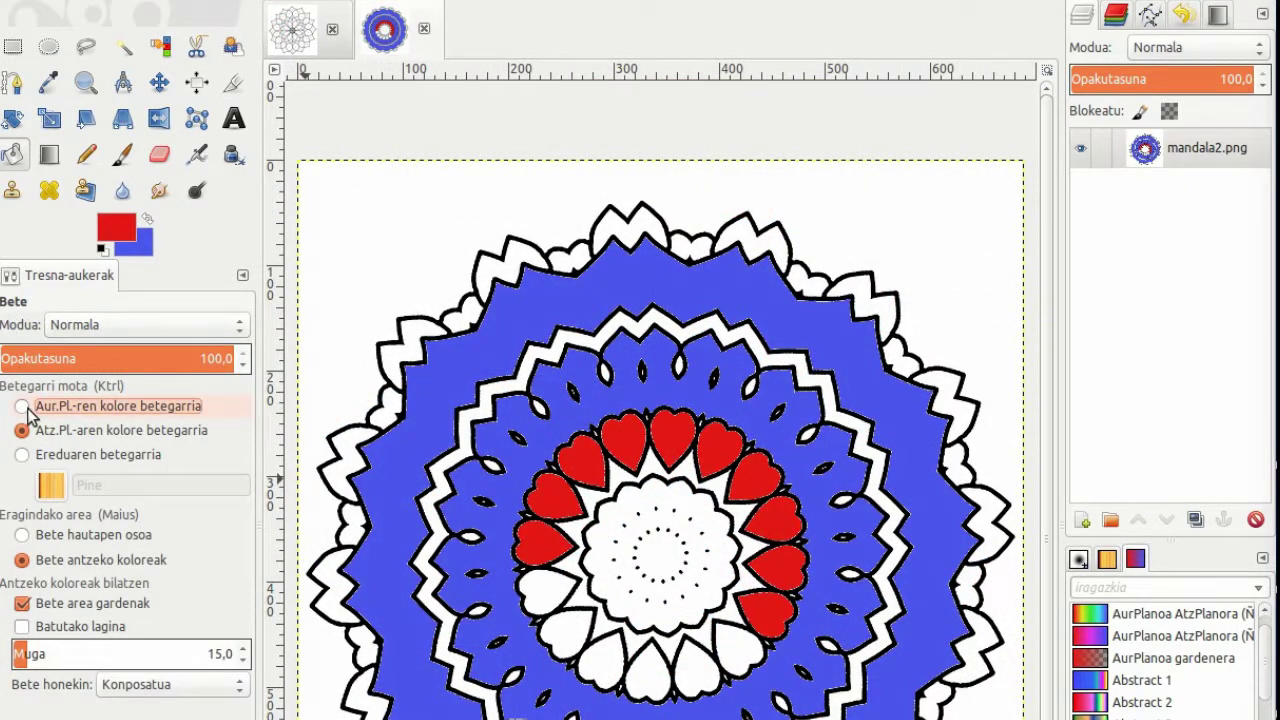
Fill the six remaining white hearts with red
left_click(546, 598)
left_click(572, 630)
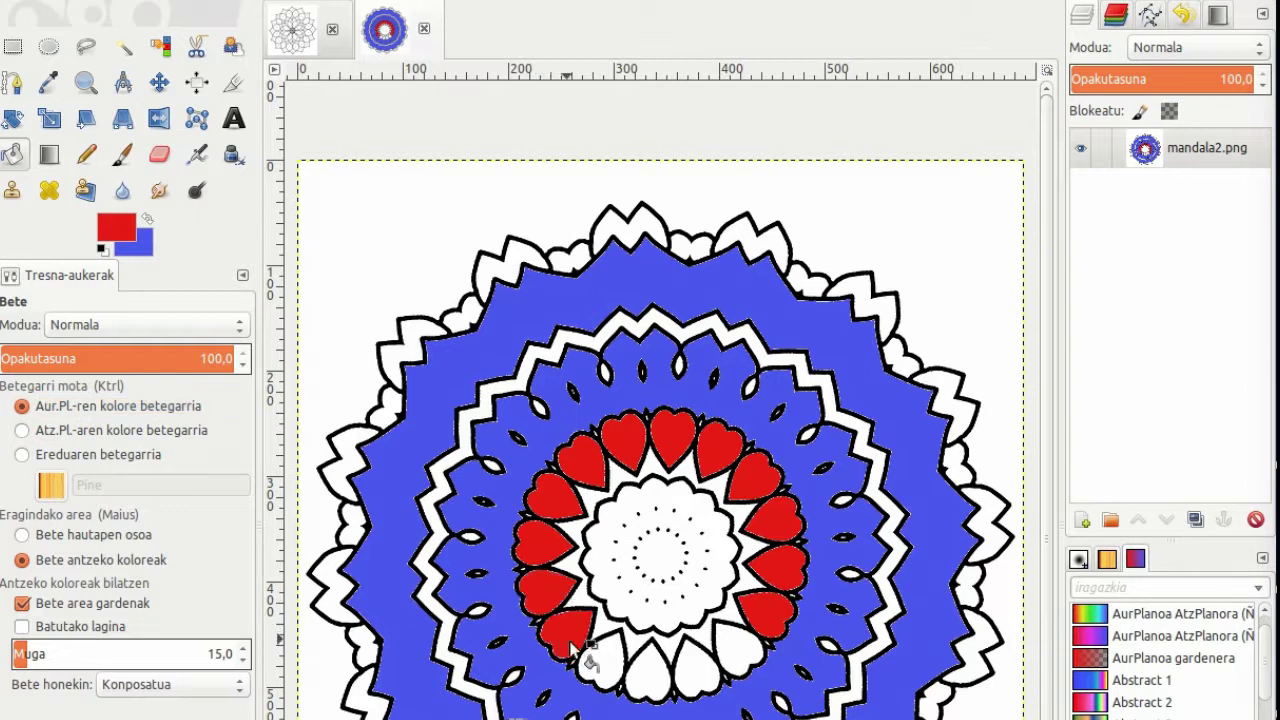
left_click(600, 662)
left_click(646, 672)
left_click(697, 678)
left_click(740, 652)
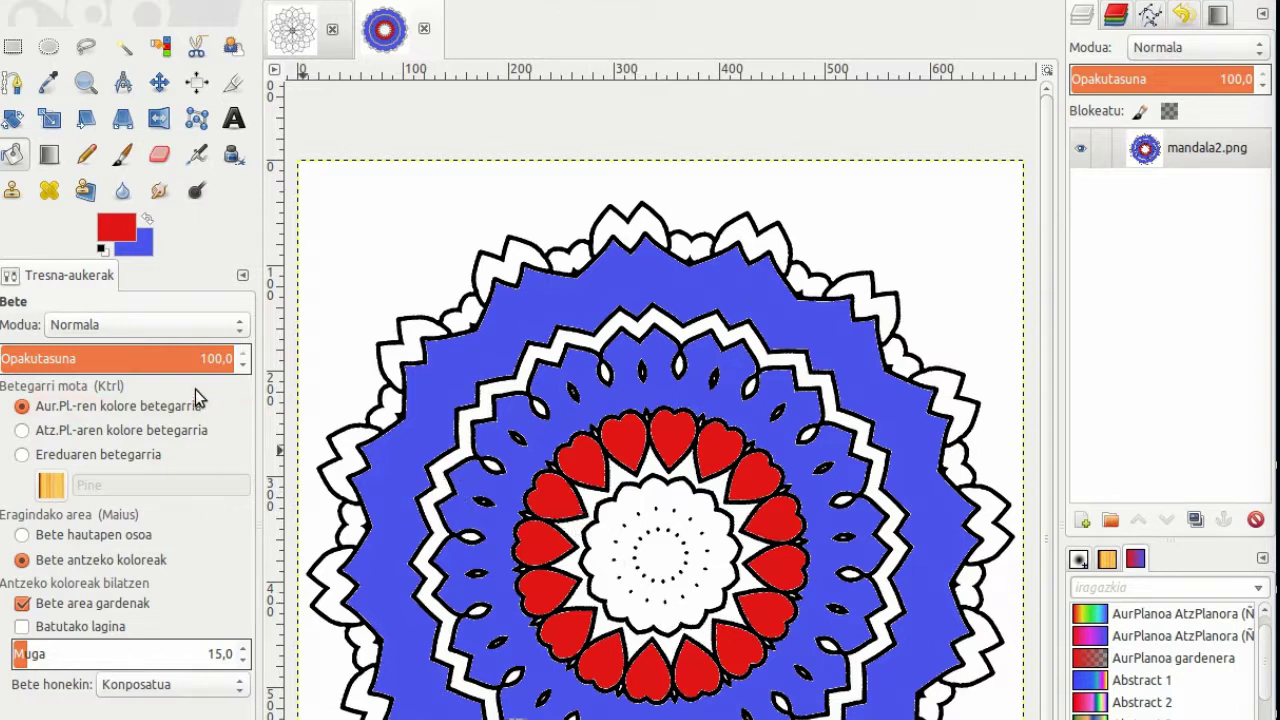
Set the background colour to a dark green
left_click(147, 248)
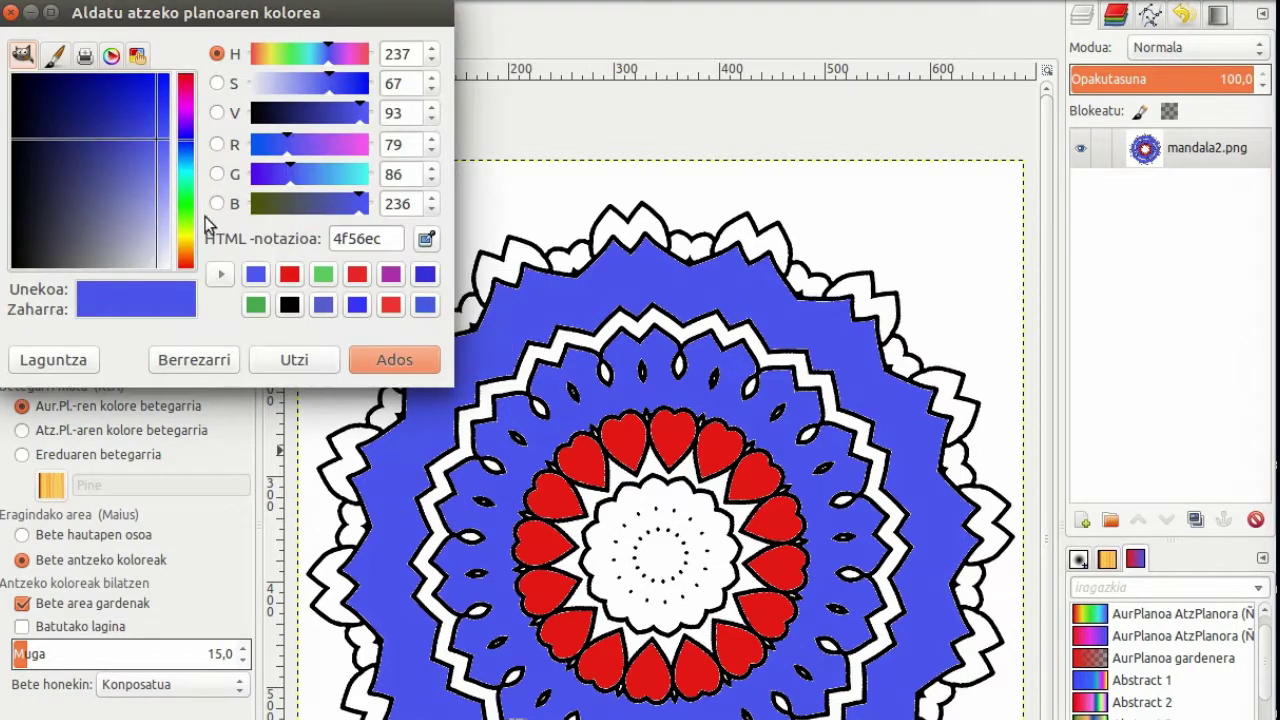
left_click(184, 201)
left_click_drag(156, 167, 115, 137)
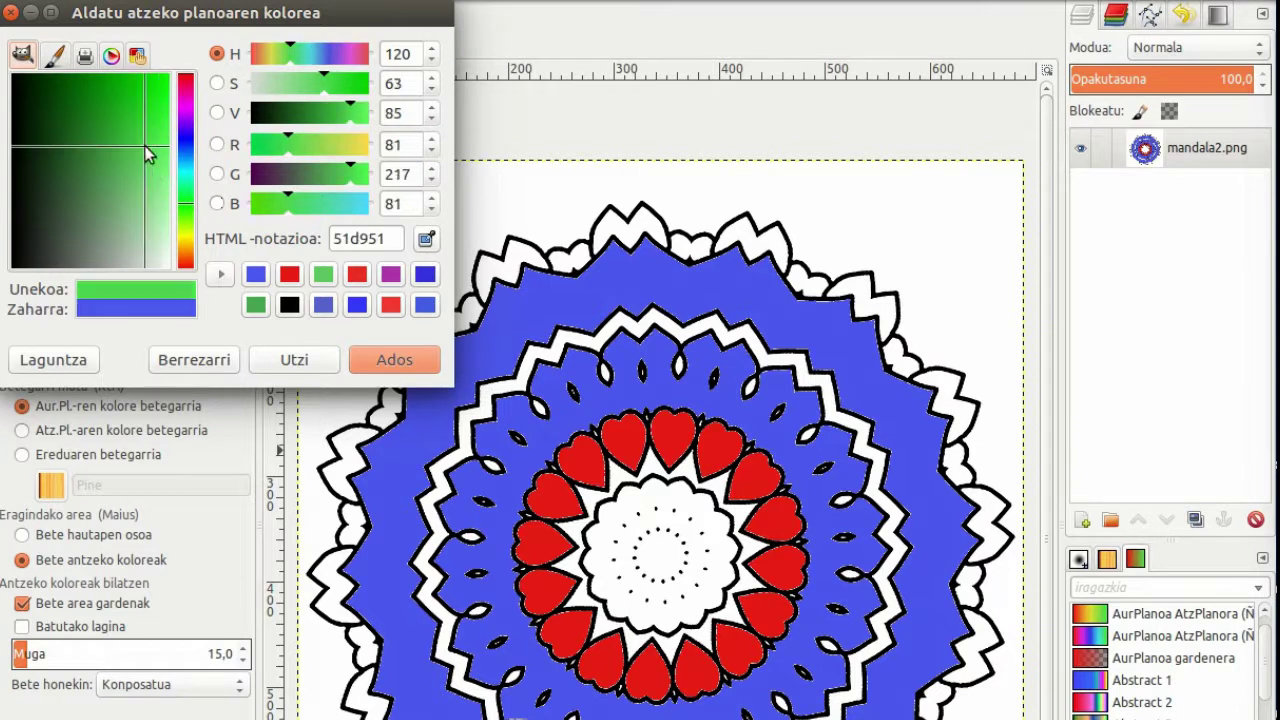
left_click(380, 362)
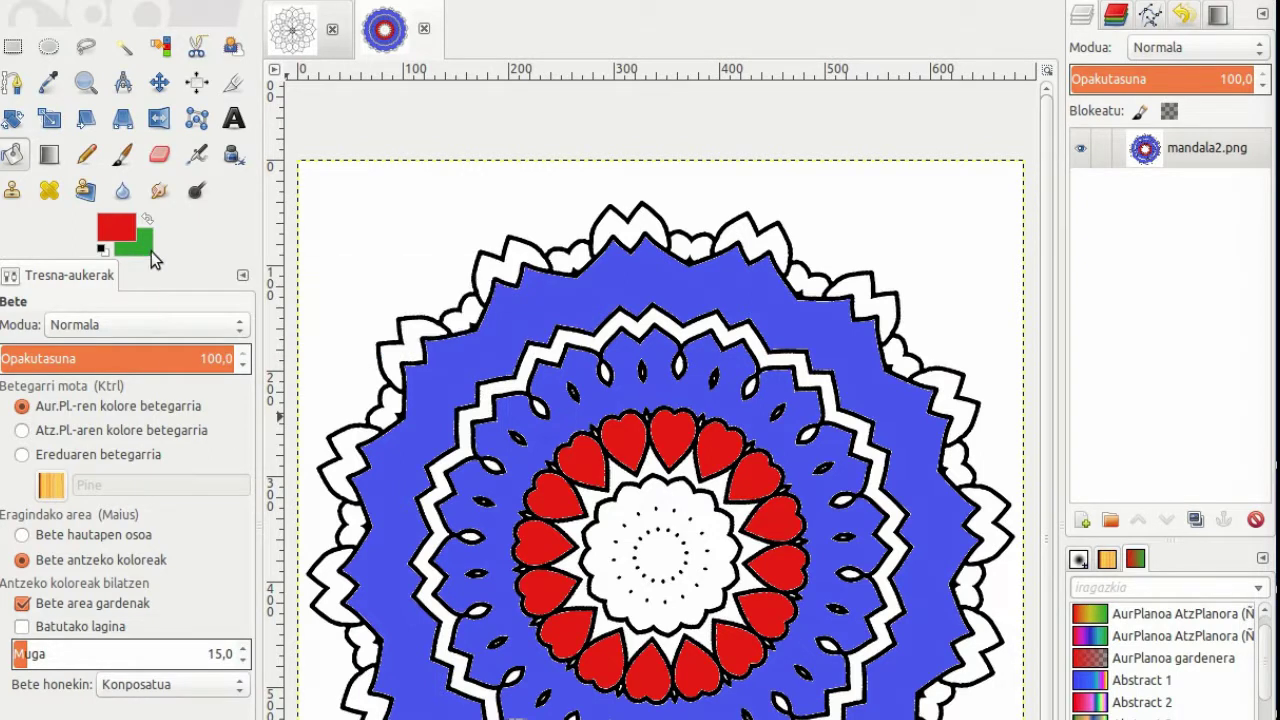
Fill the centre, the zigzag ring and five outer points with the green background colour
left_click(22, 430)
left_click(610, 568)
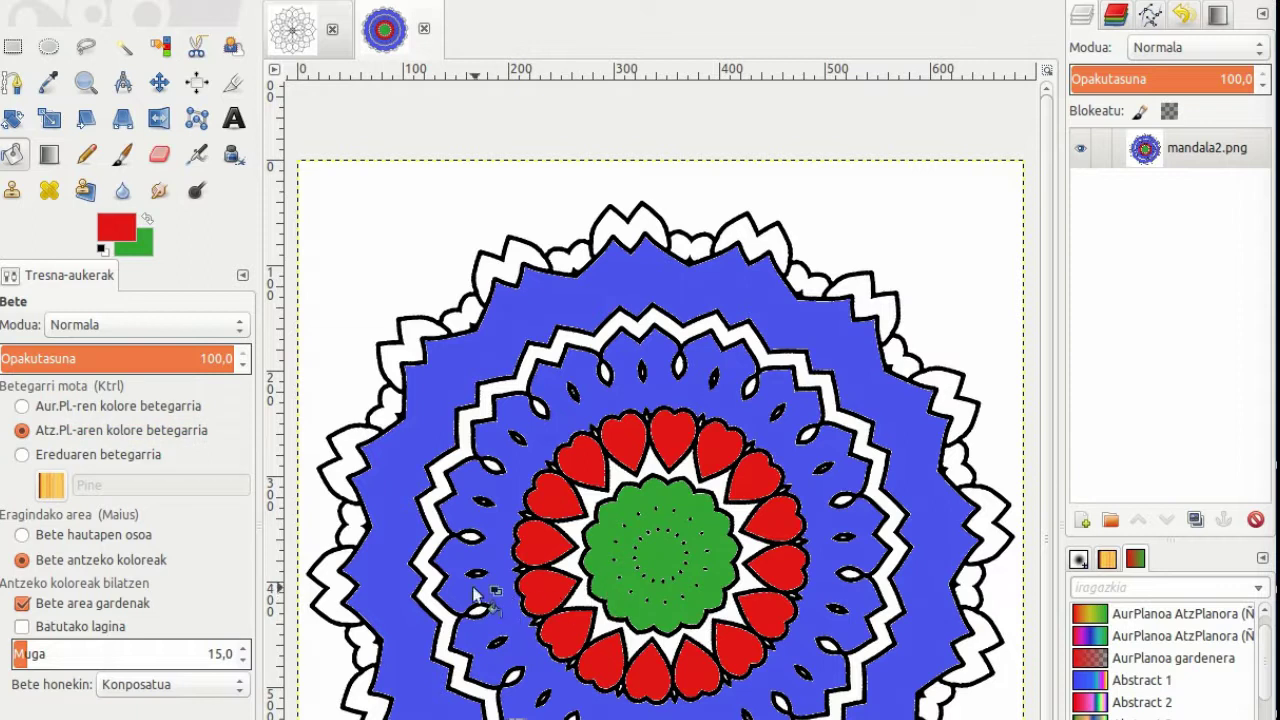
left_click(433, 510)
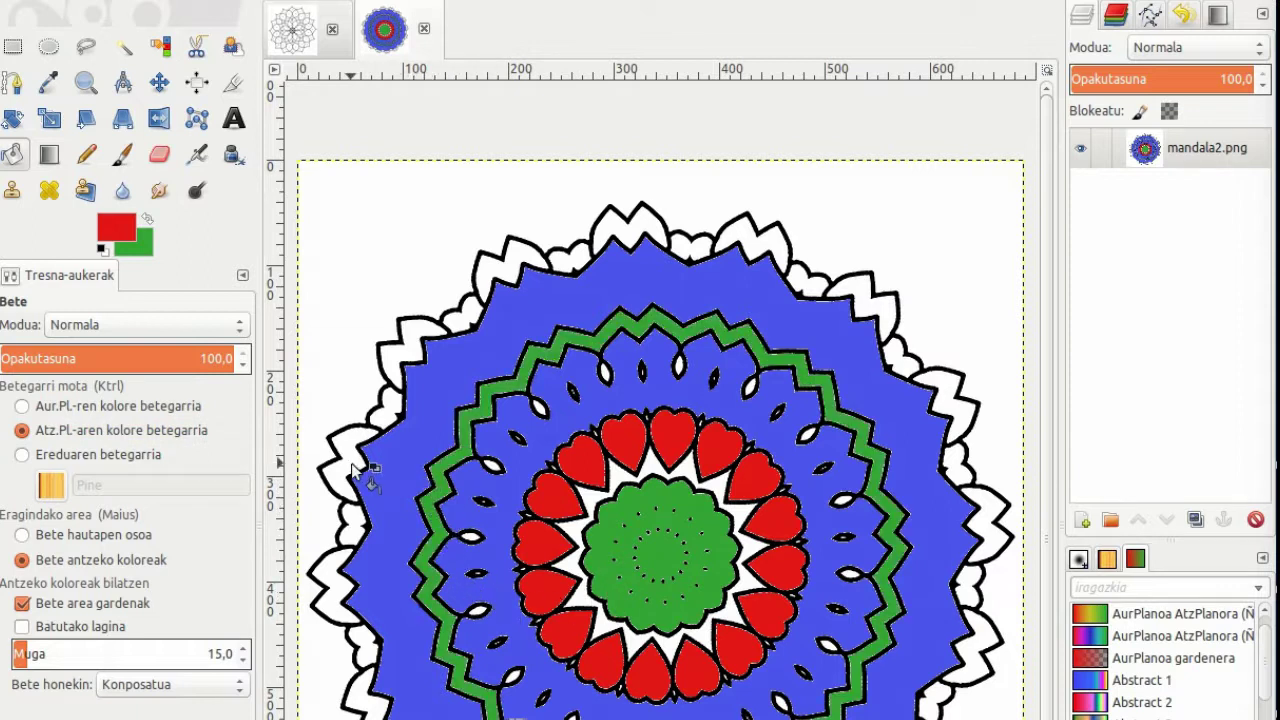
left_click(351, 463)
left_click(412, 345)
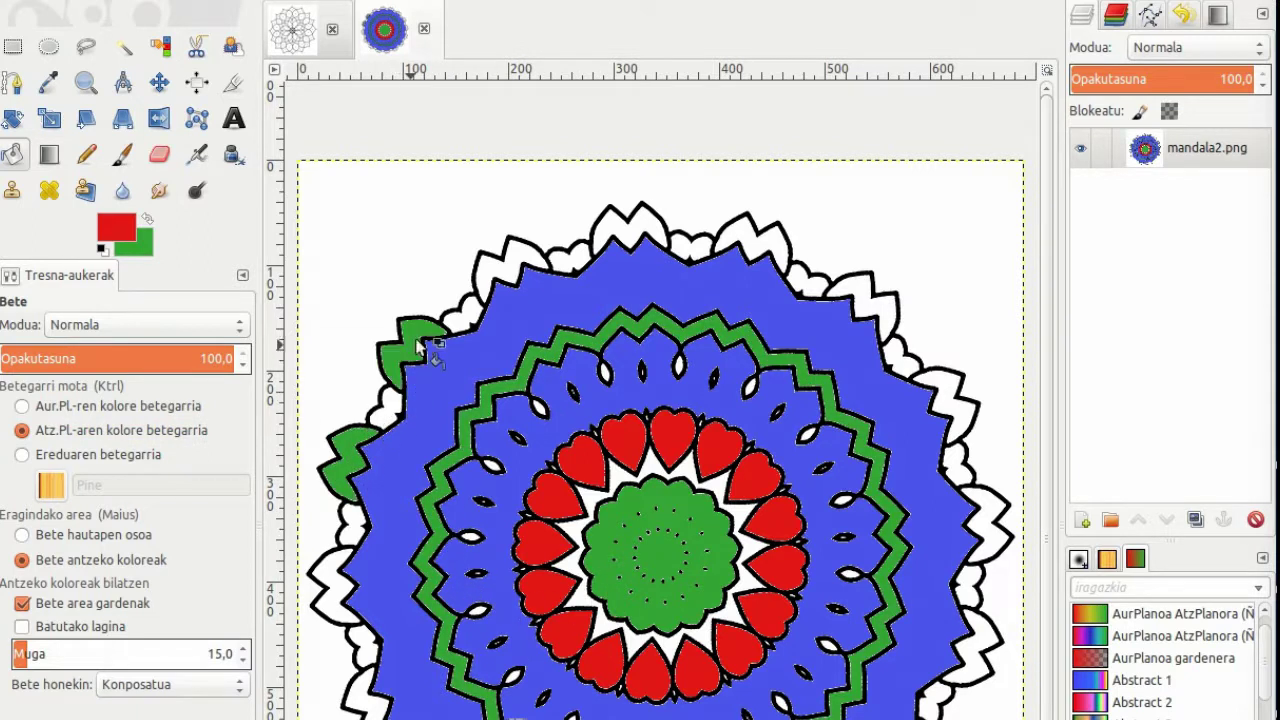
left_click(505, 262)
left_click(615, 232)
left_click(758, 242)
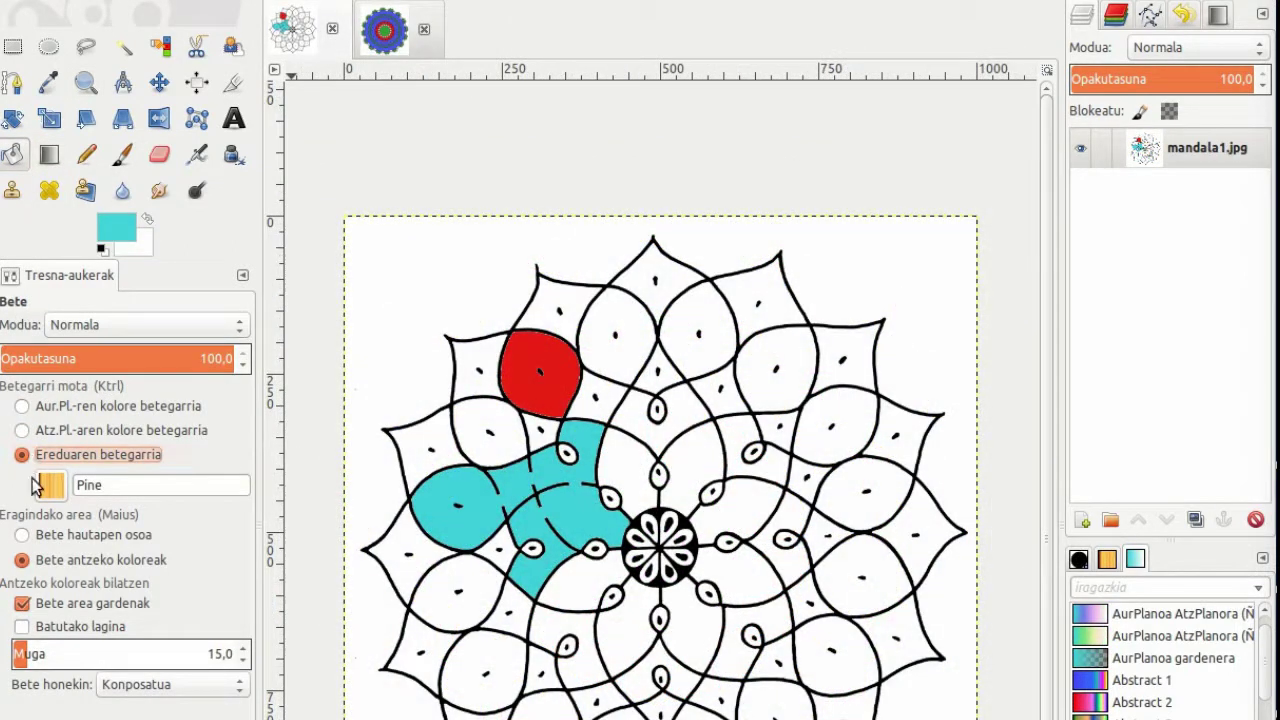
Fill fourteen inner petals and the cyan region with the Leopard pattern
left_click(56, 492)
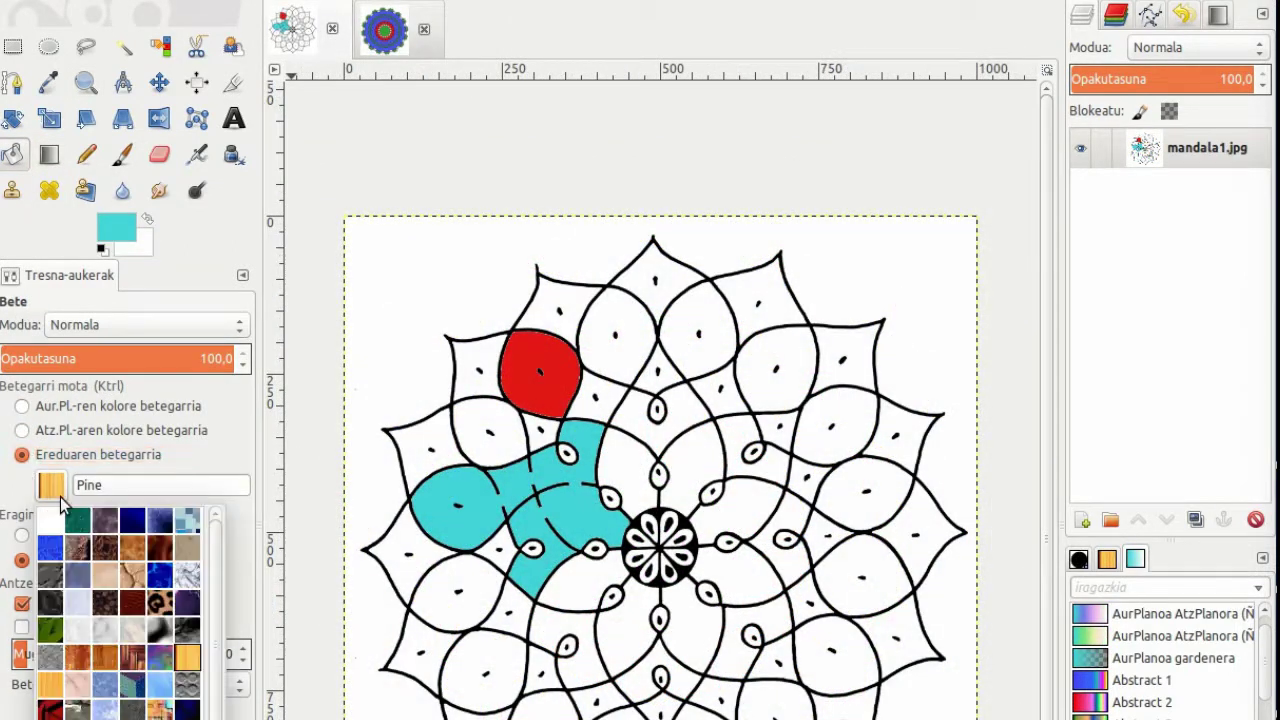
left_click(160, 600)
left_click(455, 595)
left_click(483, 668)
left_click(545, 708)
left_click(620, 713)
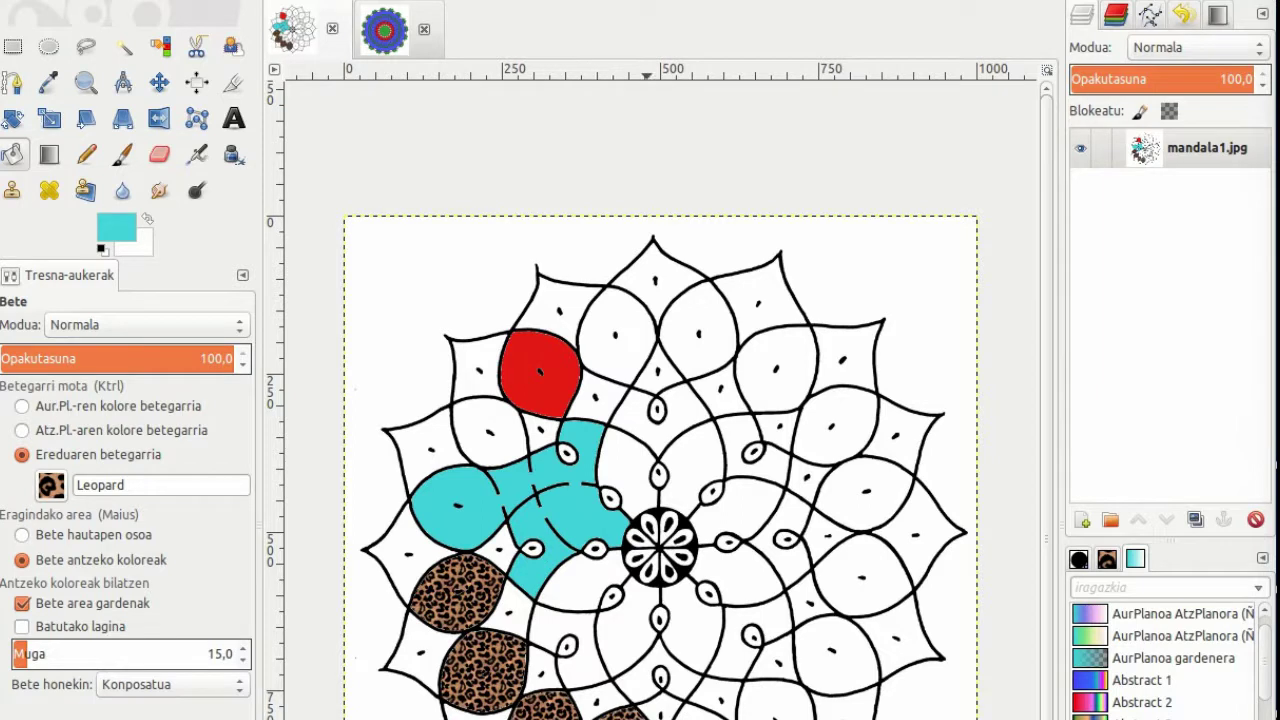
left_click(775, 700)
left_click(840, 650)
left_click(865, 575)
left_click(860, 495)
left_click(835, 420)
left_click(775, 365)
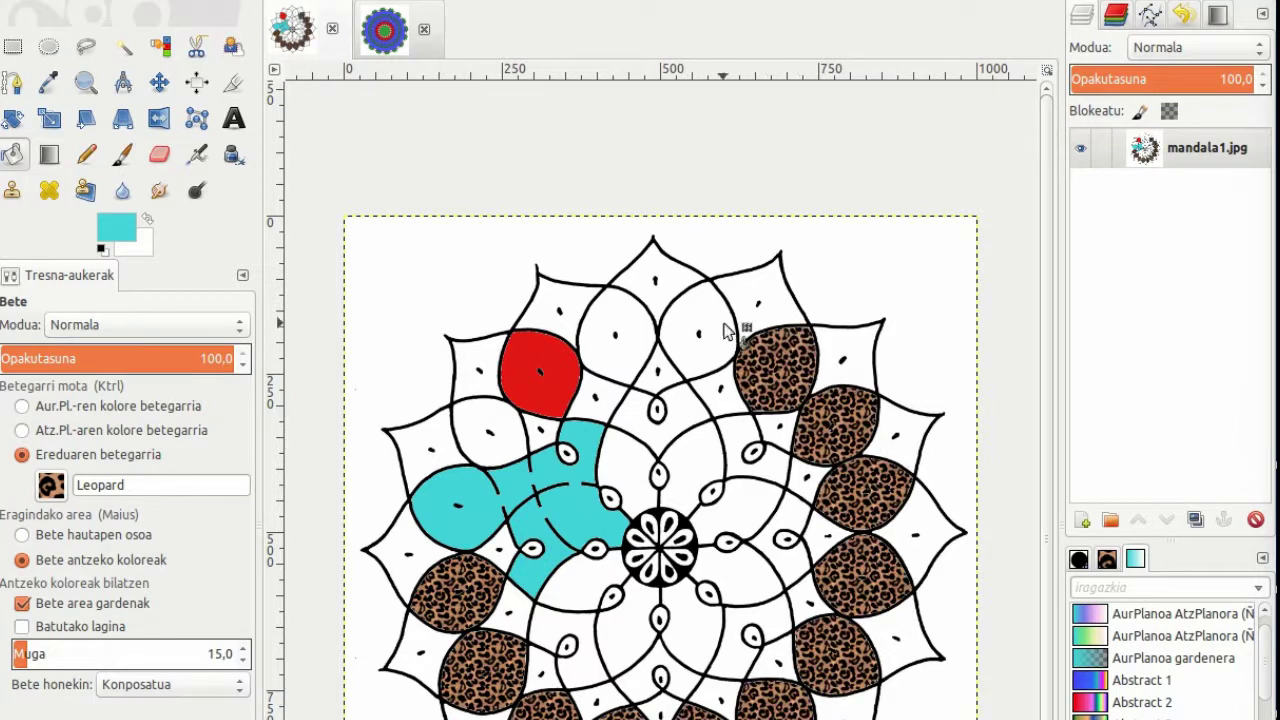
left_click(722, 328)
left_click(615, 330)
left_click(488, 432)
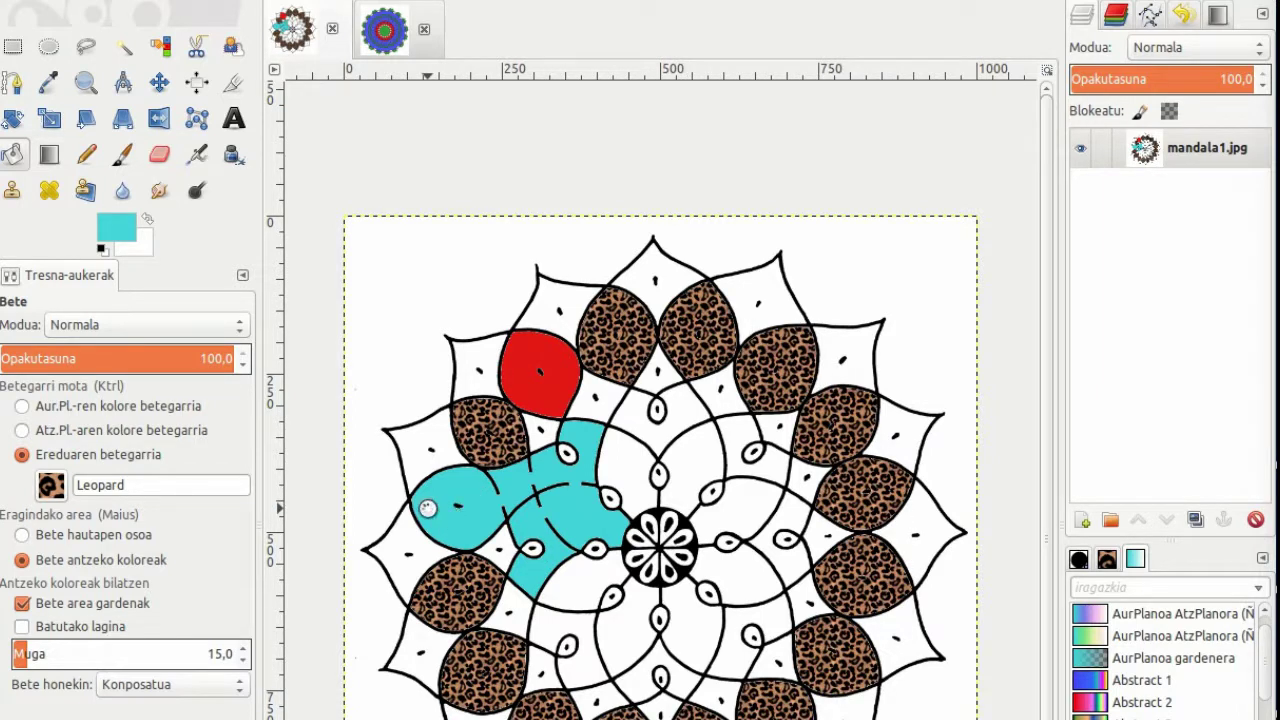
left_click(427, 508)
Fill the six petals around the centre with the Red Cubes pattern
left_click(51, 485)
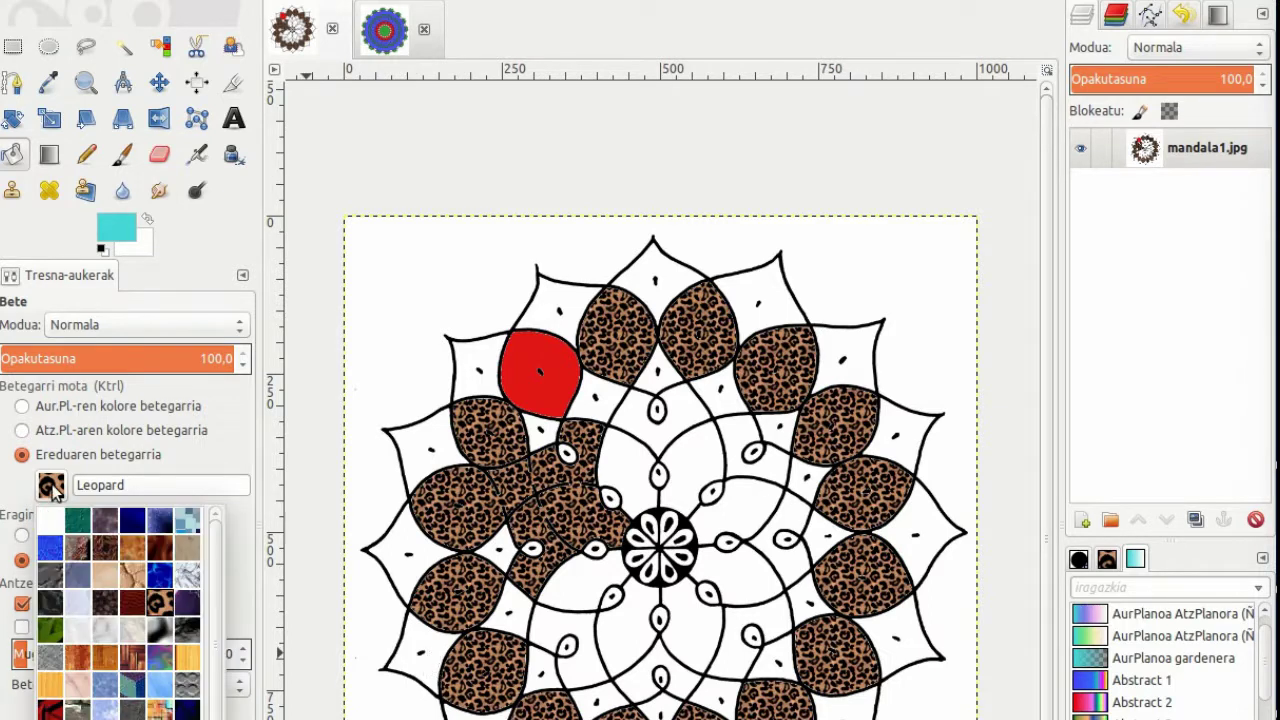
left_click(48, 710)
left_click(585, 585)
left_click(625, 470)
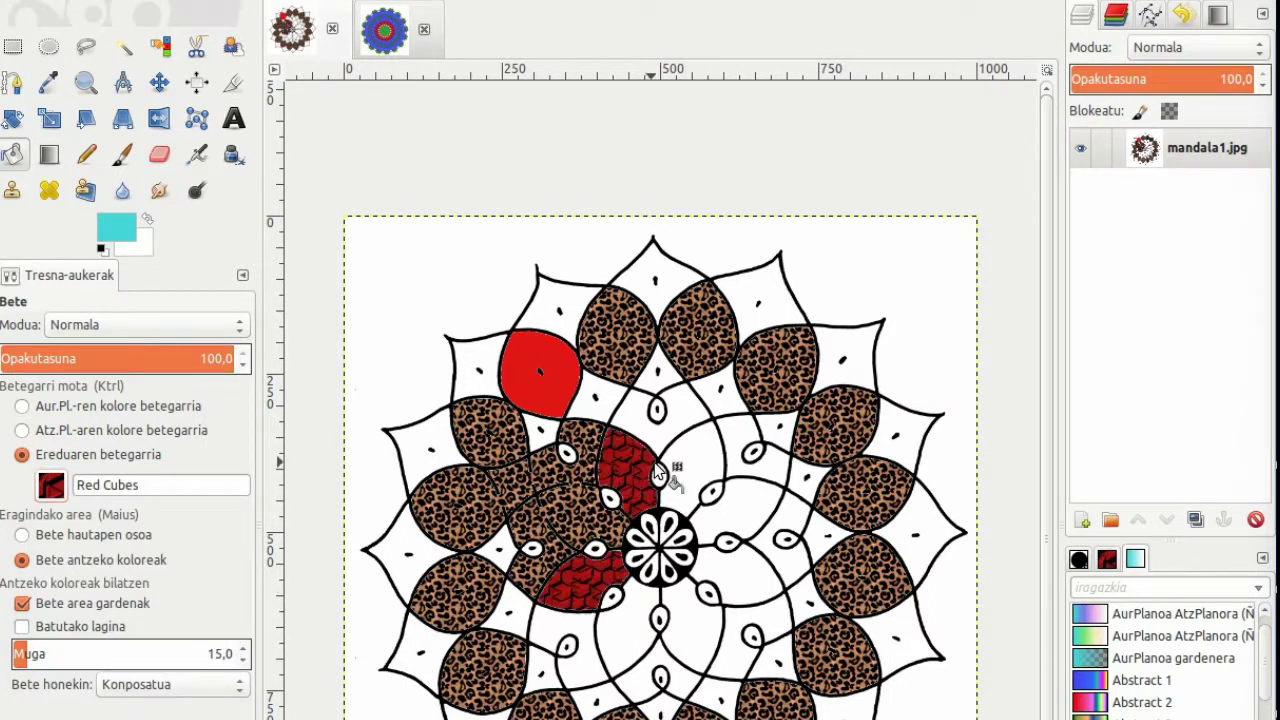
left_click(690, 460)
left_click(740, 505)
left_click(740, 575)
left_click(648, 652)
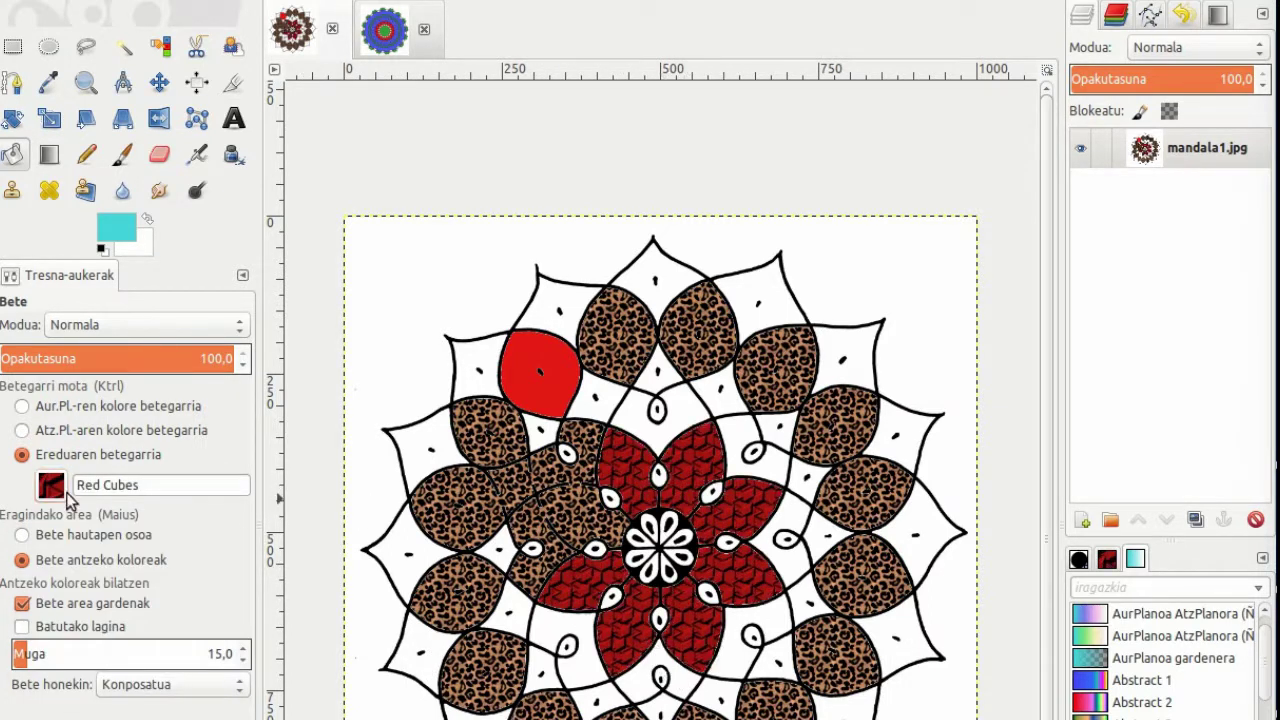
Fill the left, top and right outer petals with the Warning! stripe pattern
left_click(51, 485)
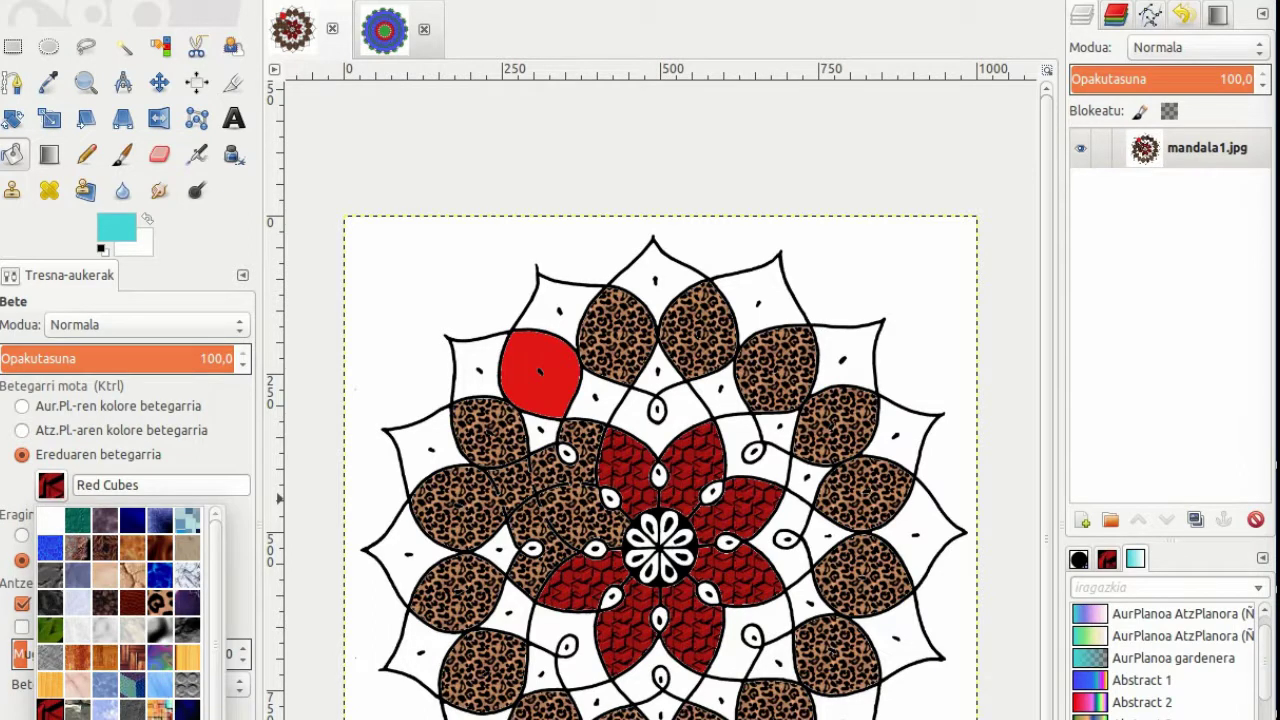
left_click(187, 710)
left_click(478, 708)
left_click(420, 655)
left_click(405, 555)
left_click(425, 450)
left_click(478, 360)
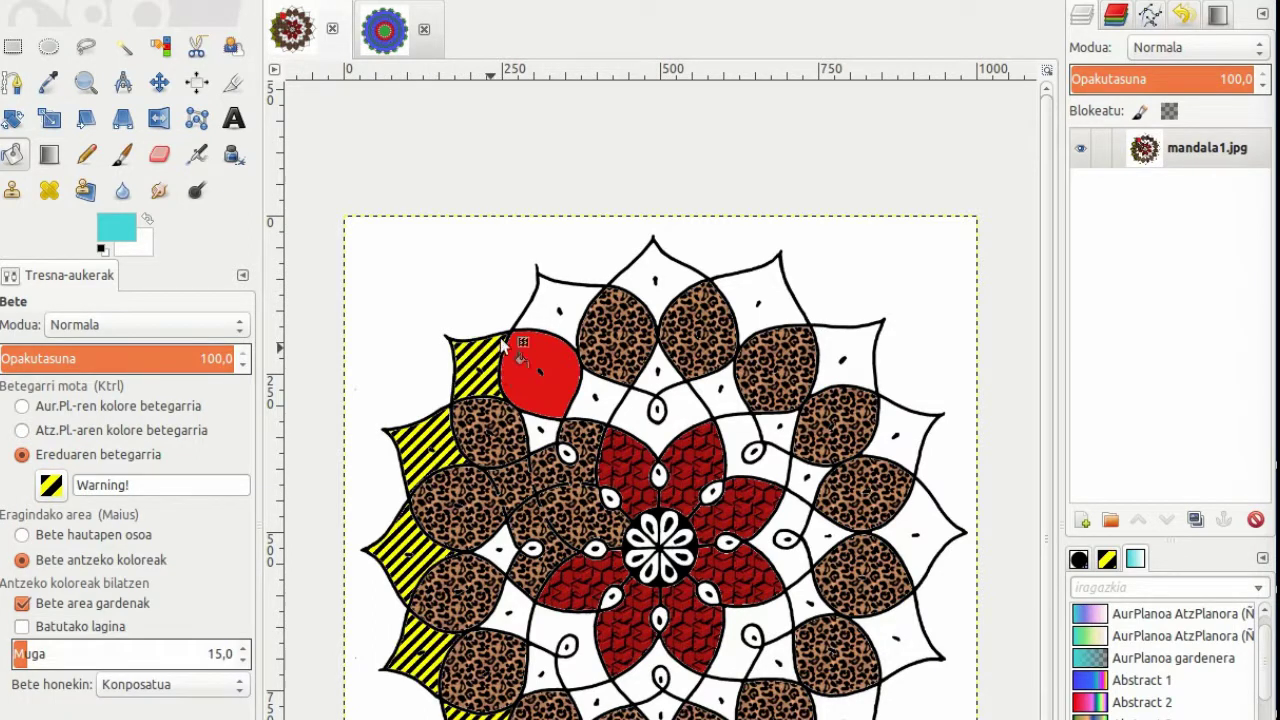
left_click(560, 305)
left_click(655, 275)
left_click(770, 312)
left_click(910, 432)
left_click(936, 532)
left_click(930, 636)
left_click(866, 705)
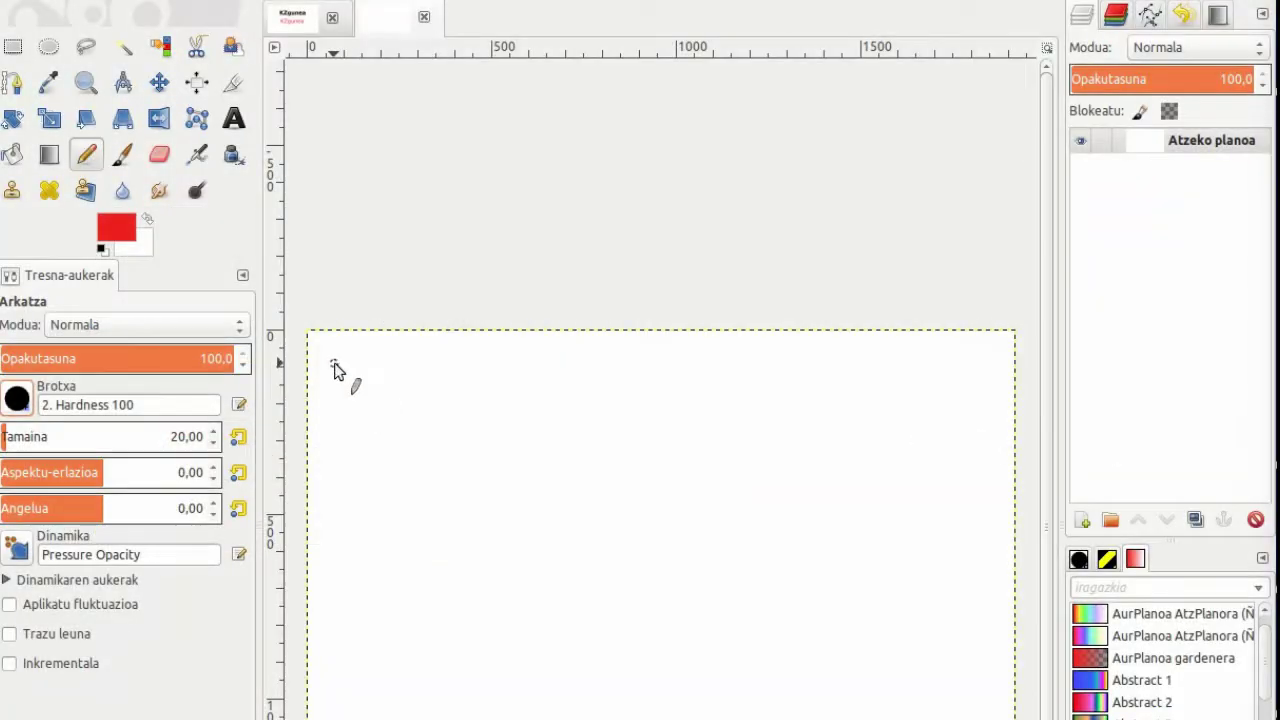
Draw a red pencil line, then a second line below it at about 30 opacity
left_click_drag(390, 370, 588, 374)
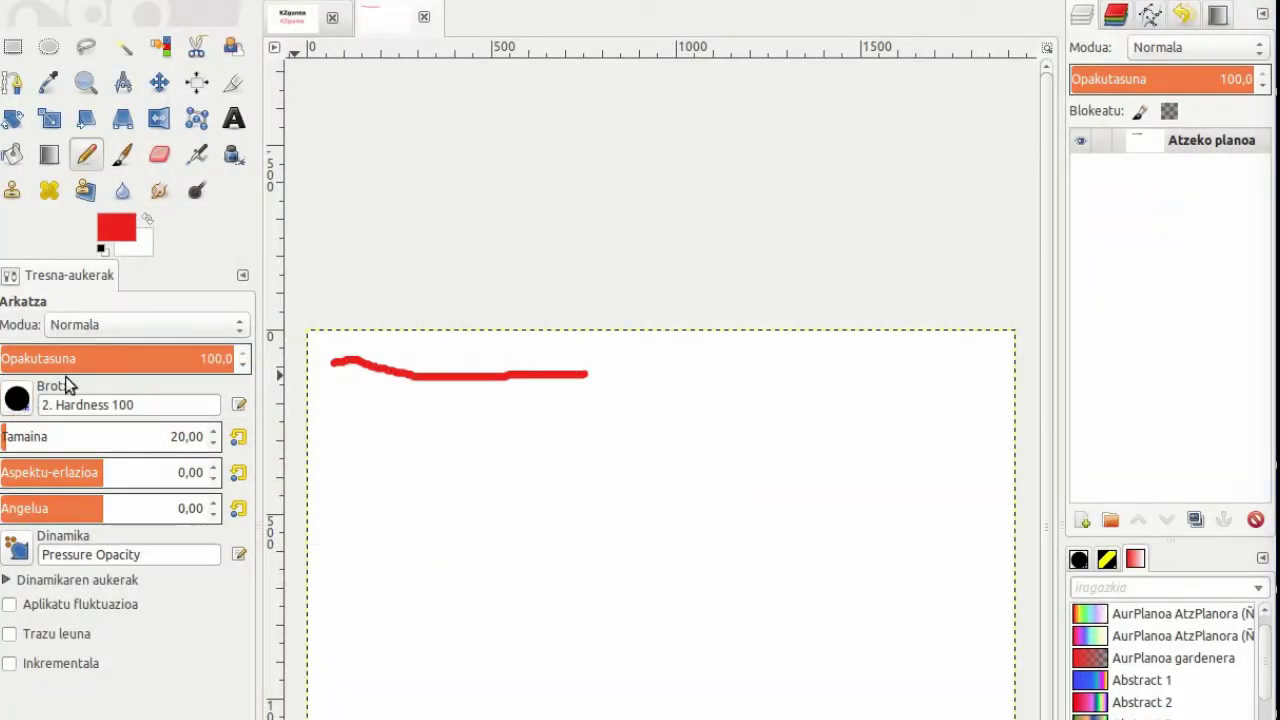
left_click_drag(227, 358, 72, 362)
left_click_drag(336, 400, 588, 407)
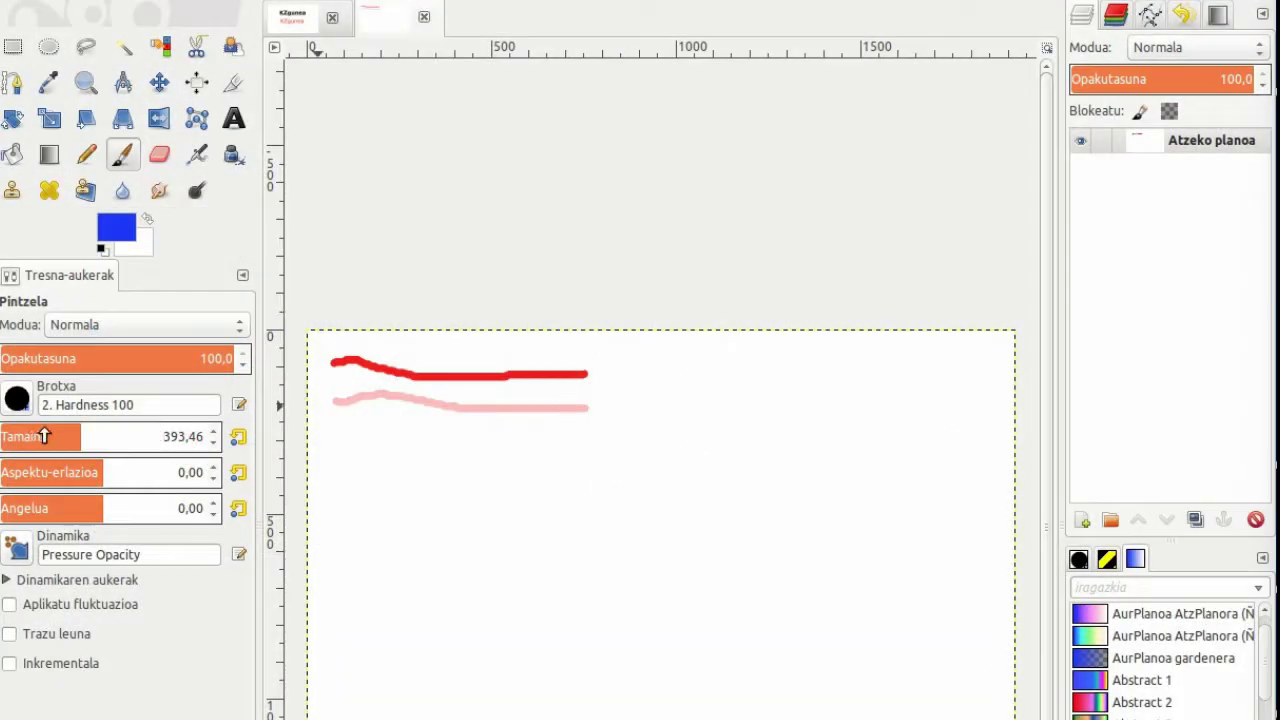
Paint a thick, hard-edged blue Paintbrush stroke at size 118 across the top right
left_click_drag(48, 437, 47, 440)
left_click_drag(643, 372, 973, 381)
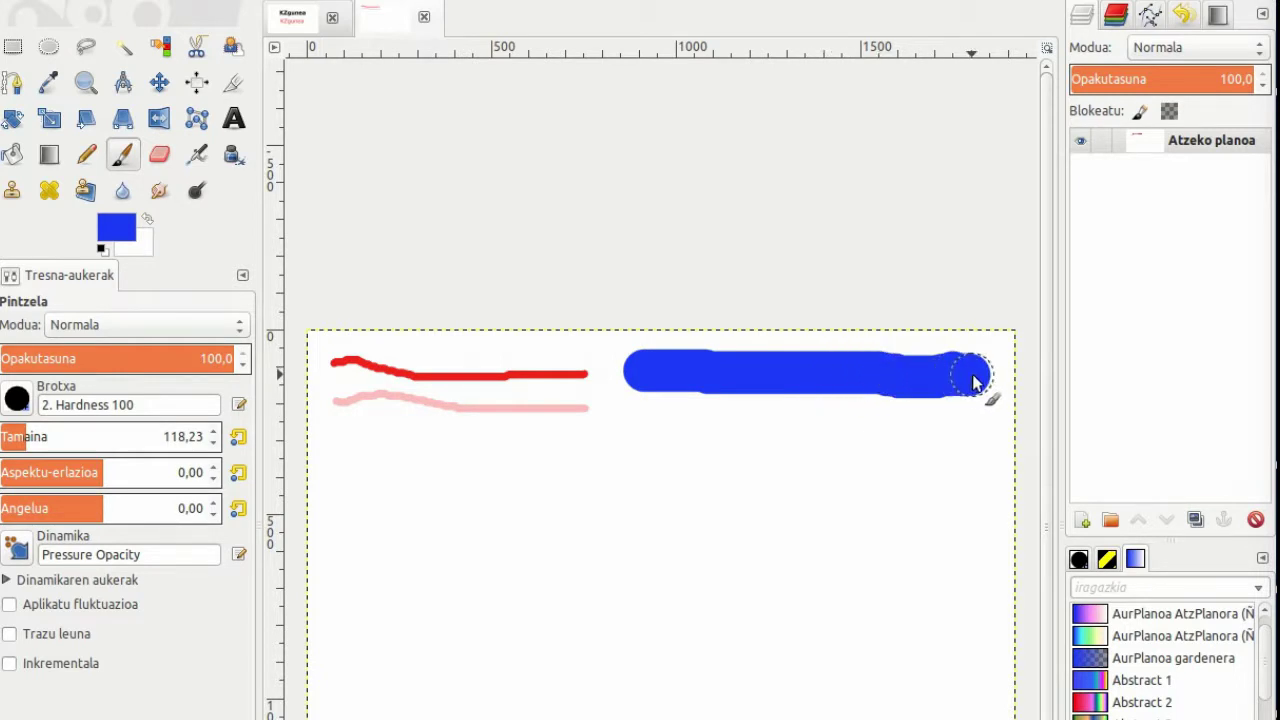
left_click(196, 154)
Paint a softer blue stroke below it with the Hardness 075 brush, reaching the right edge
left_click(122, 154)
left_click(17, 398)
left_click(34, 460)
left_click_drag(648, 433, 1005, 436)
left_click_drag(240, 358, 15, 358)
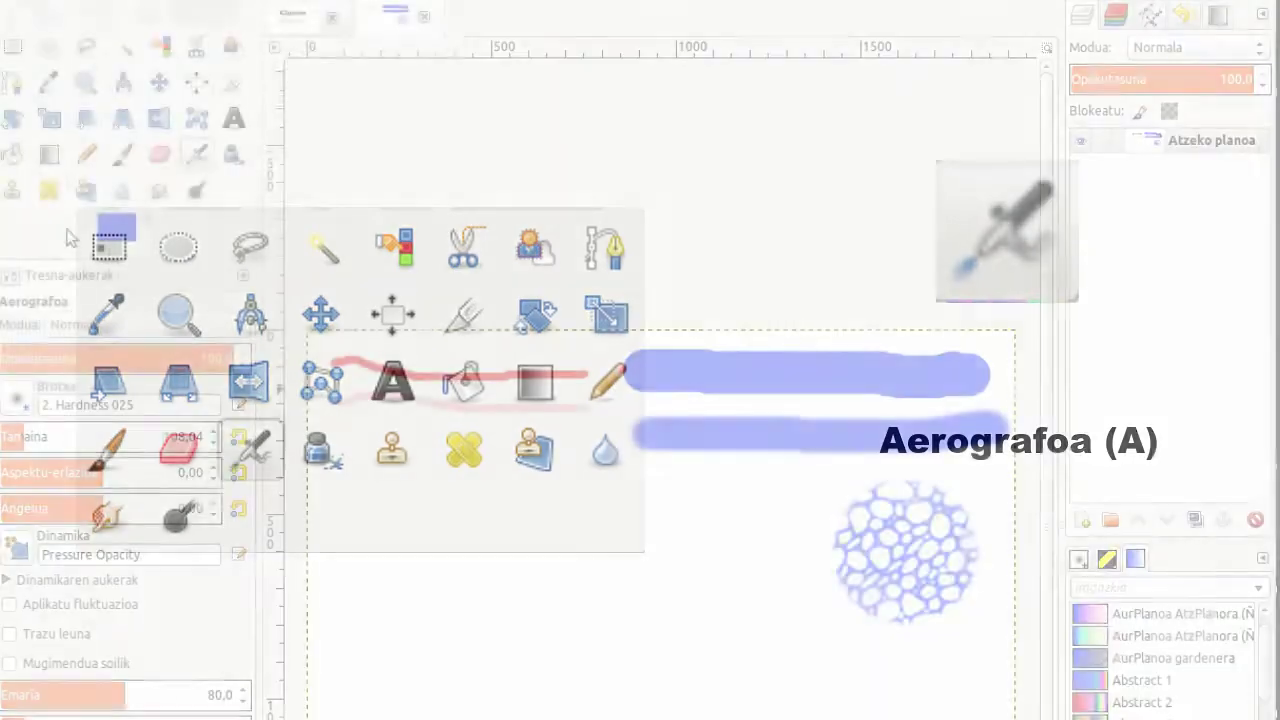
Set the foreground colour to green and airbrush a soft green line on the left
left_click(185, 200)
left_click(121, 141)
left_click(394, 359)
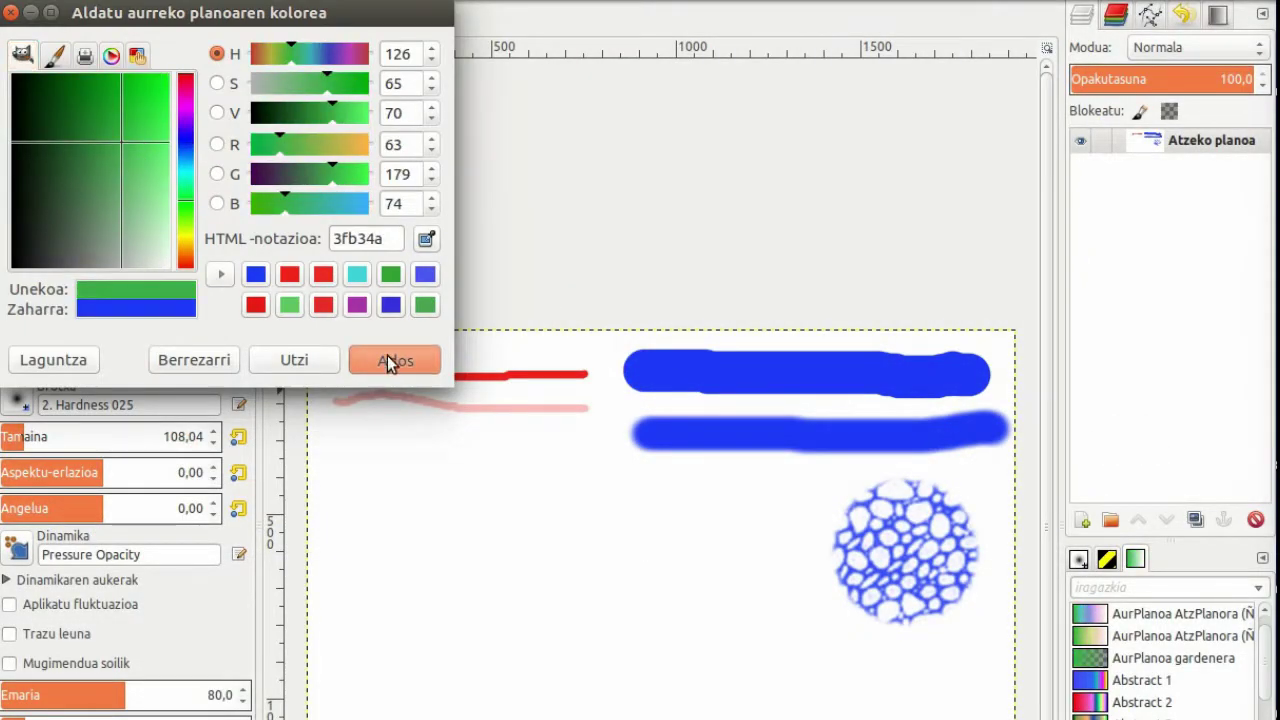
left_click_drag(337, 466, 589, 473)
Airbrush a fainter green line at opacity 27, then stamp a large blue cell-textured blot
left_click(208, 360)
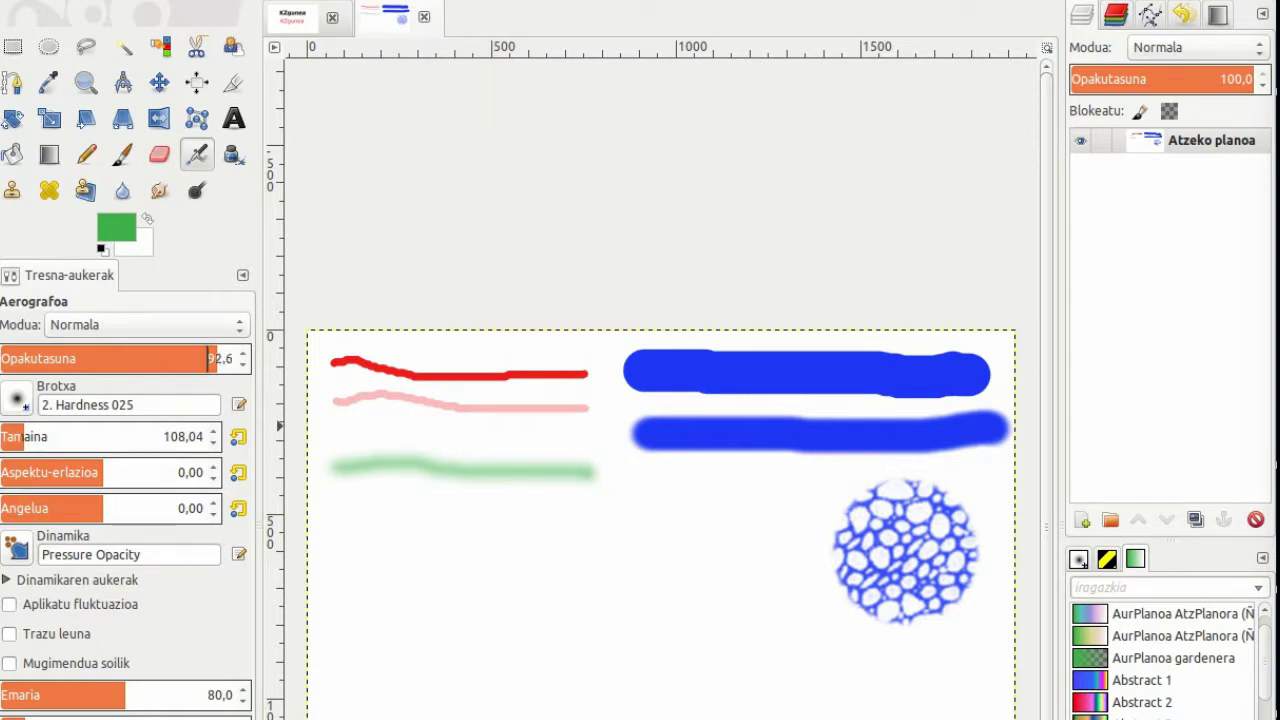
left_click_drag(187, 363, 64, 367)
left_click_drag(341, 520, 596, 518)
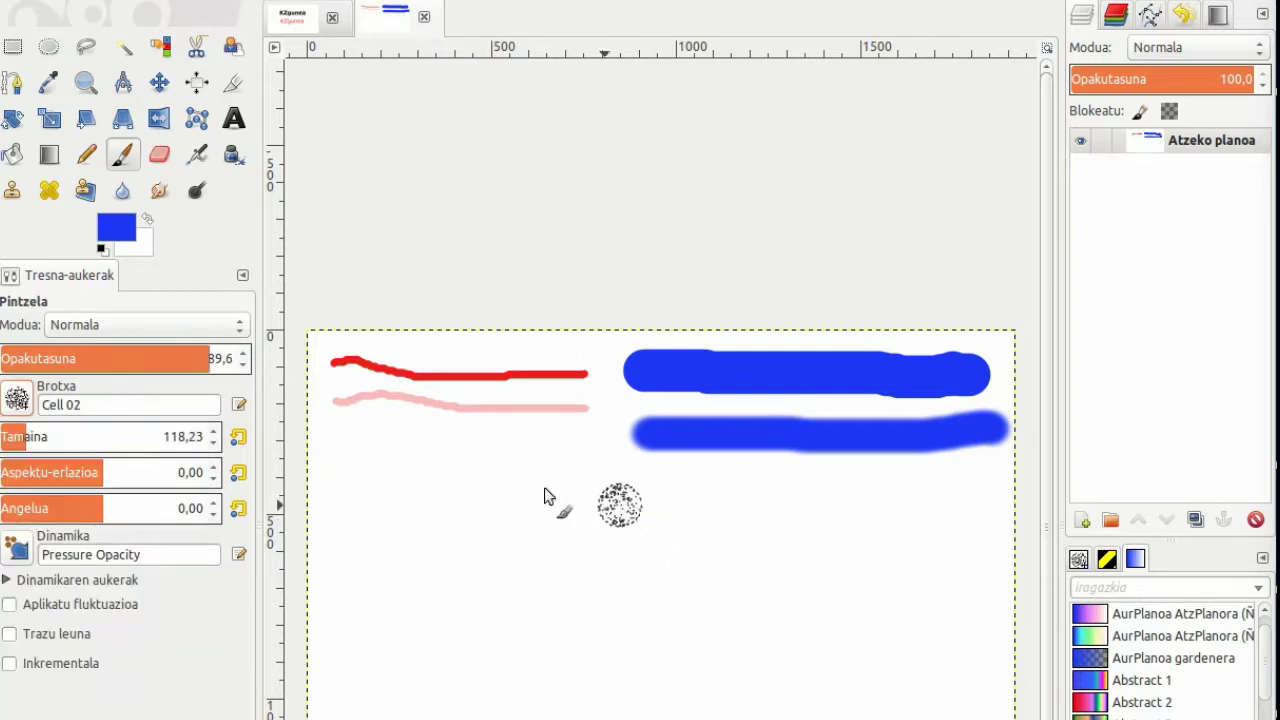
left_click_drag(30, 437, 86, 437)
left_click(905, 555)
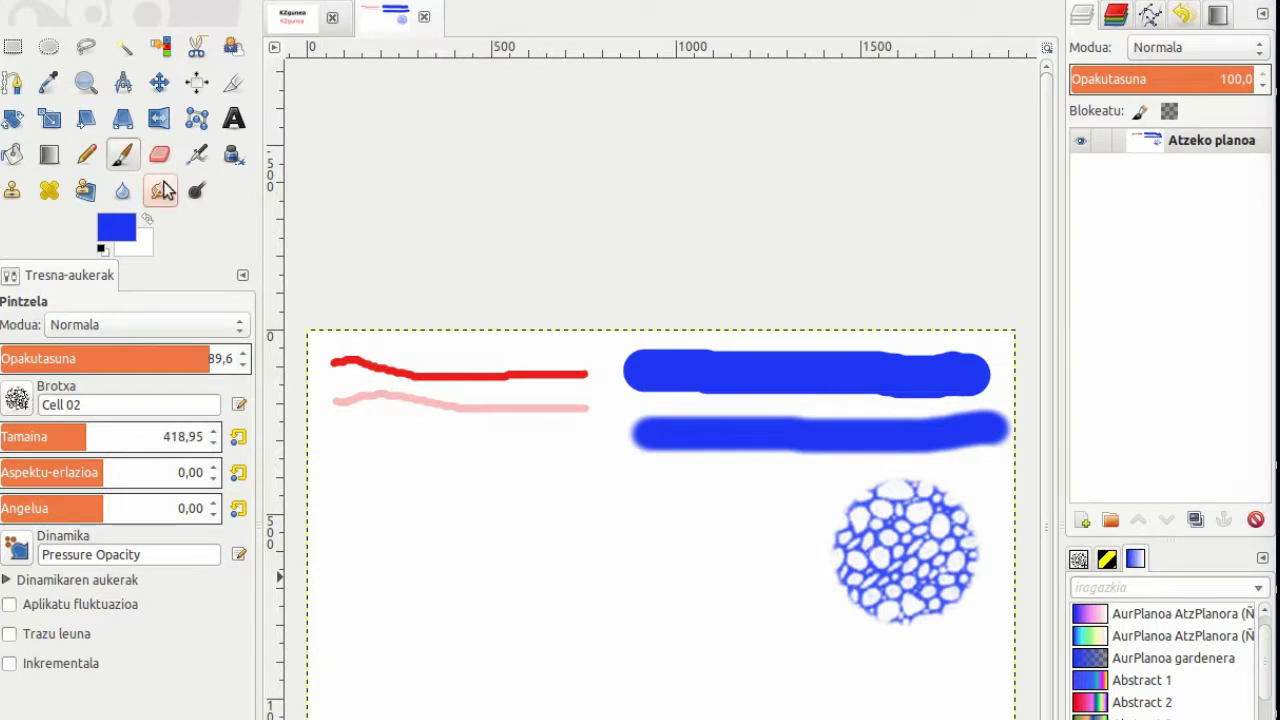
Set the airbrush to the soft Hardness 025 brush at about size 108
left_click(197, 154)
left_click(17, 399)
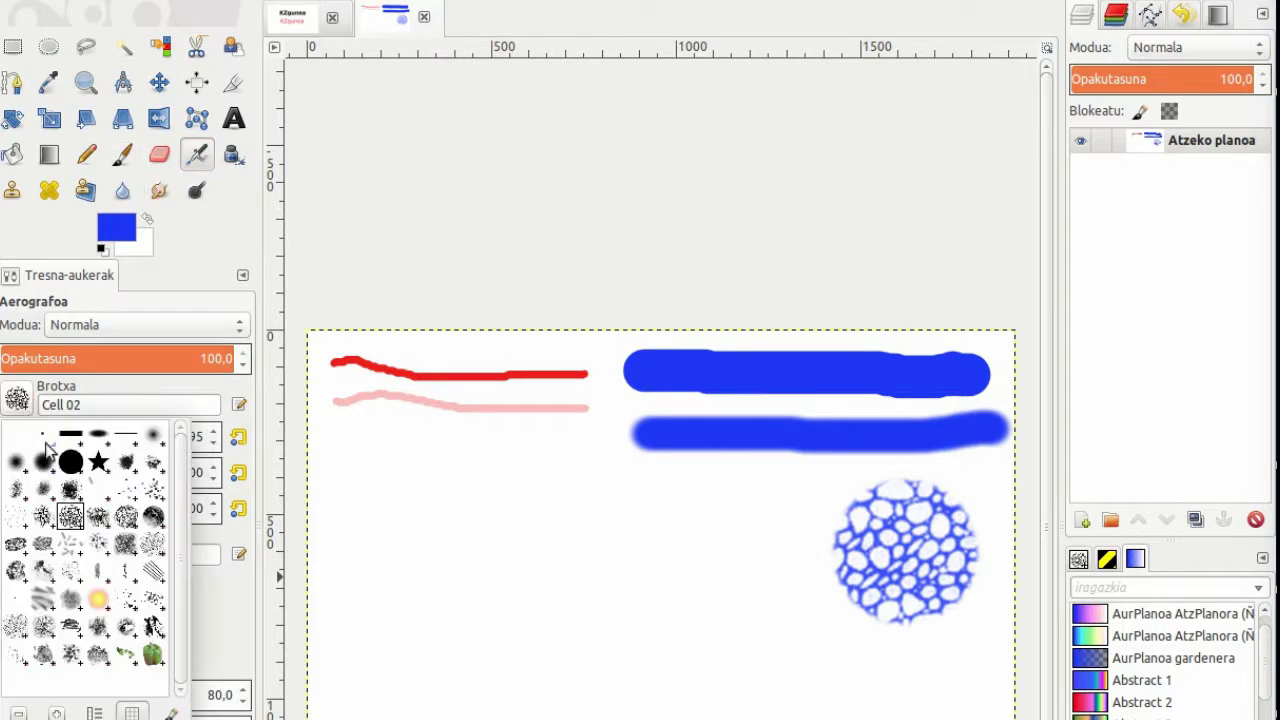
left_click(150, 436)
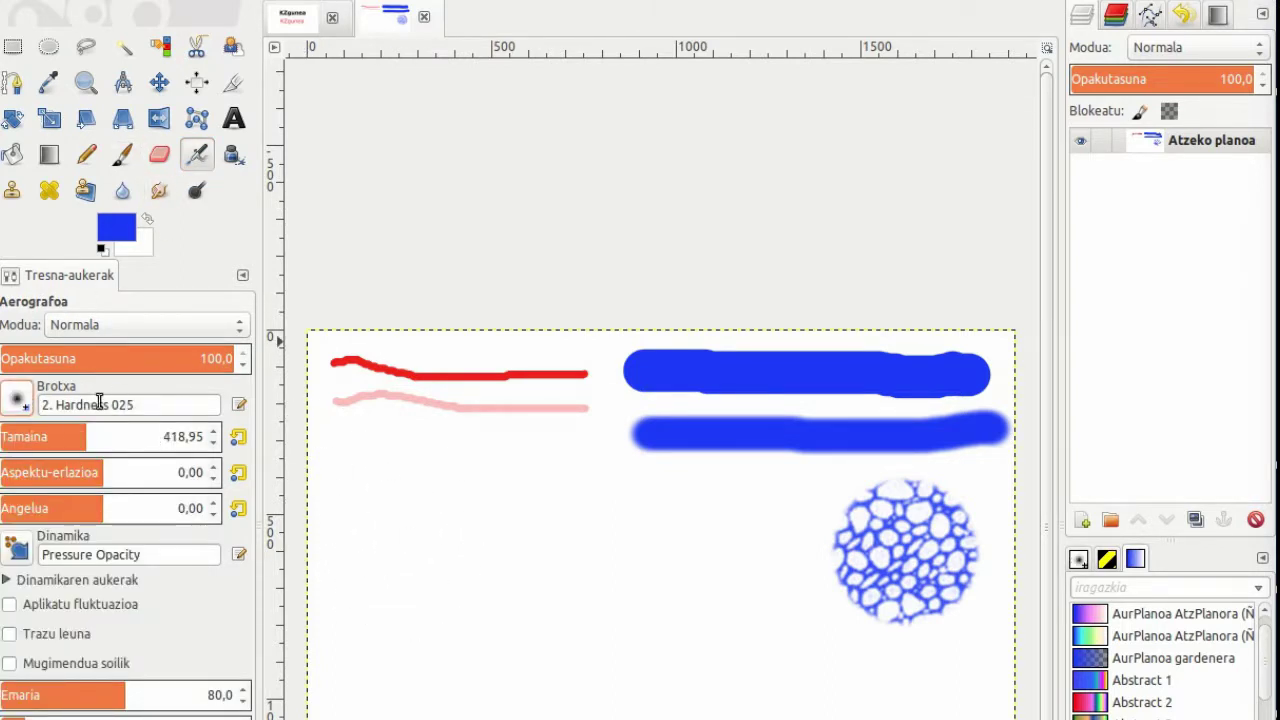
left_click(22, 436)
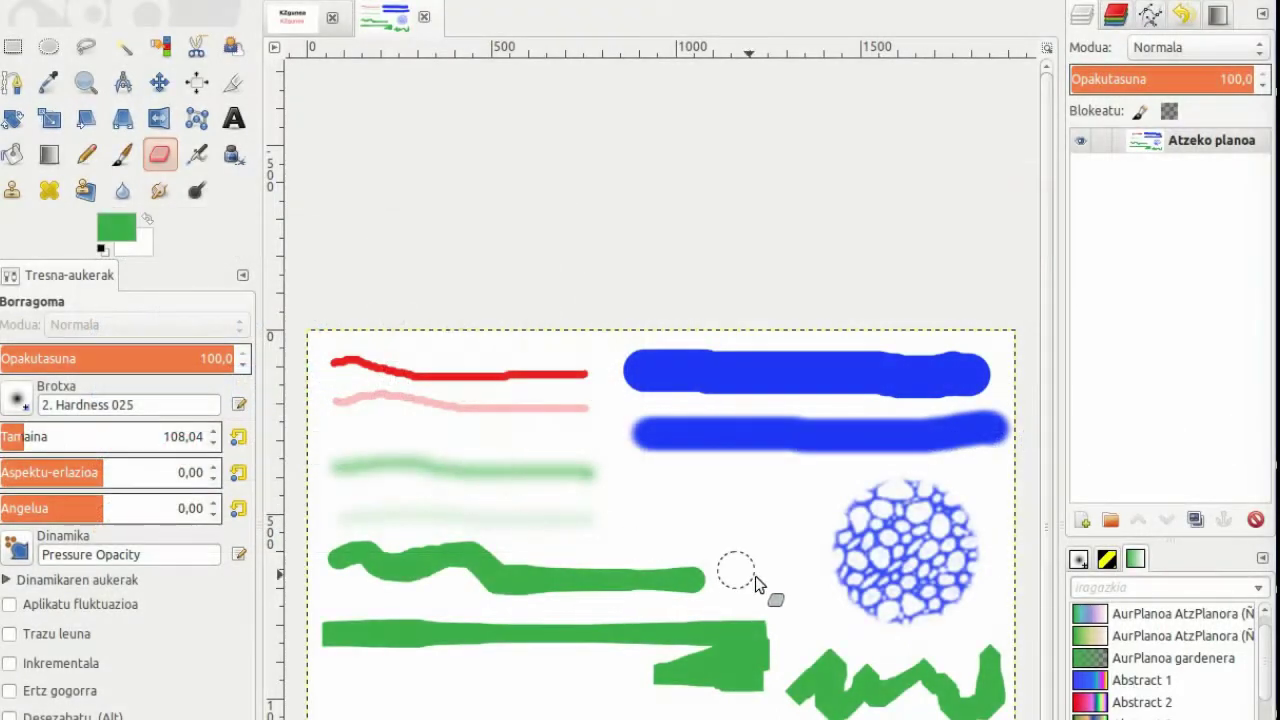
Erase the green zigzag and arrow tip with an enlarged eraser, then choose the Hardness 100 brush
mouse_move(828, 680)
left_mouse_down()
mouse_move(760, 665)
mouse_move(910, 690)
mouse_move(1012, 662)
mouse_move(895, 558)
mouse_move(951, 586)
mouse_move(803, 686)
mouse_move(731, 691)
left_mouse_up()
key("bracketright")
key("bracketright")
key("bracketright")
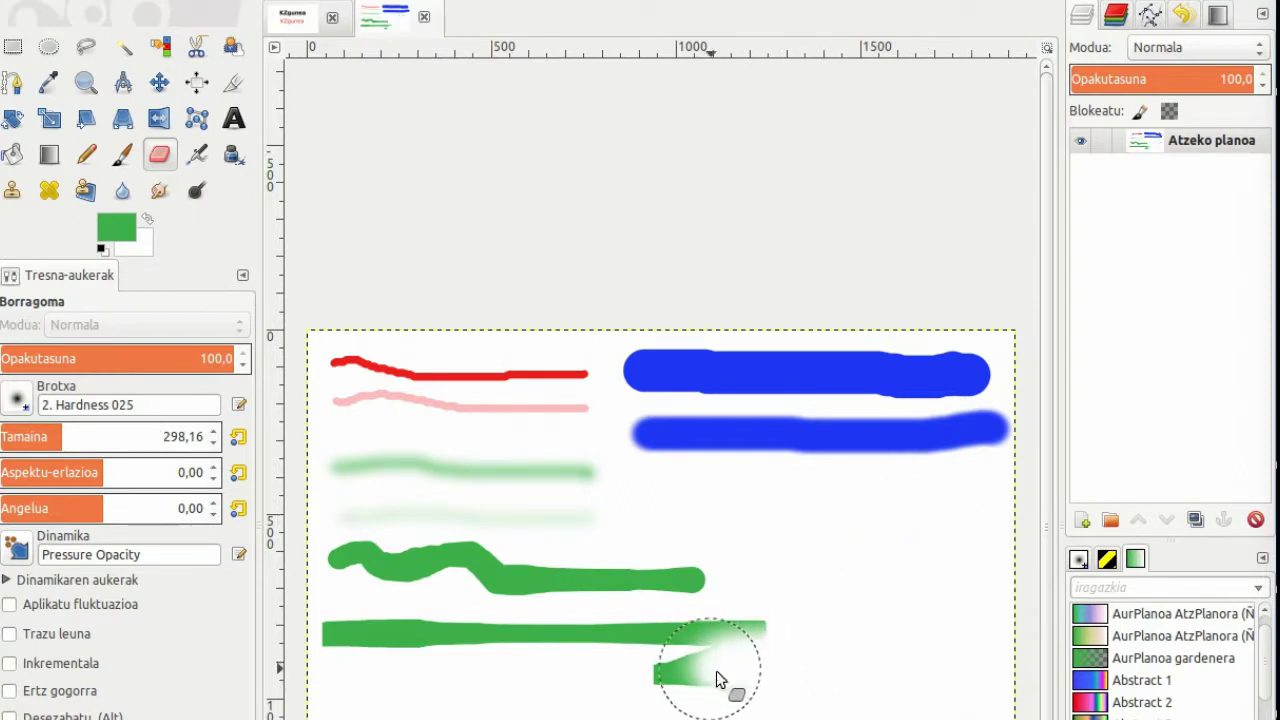
left_click(14, 398)
left_click(40, 458)
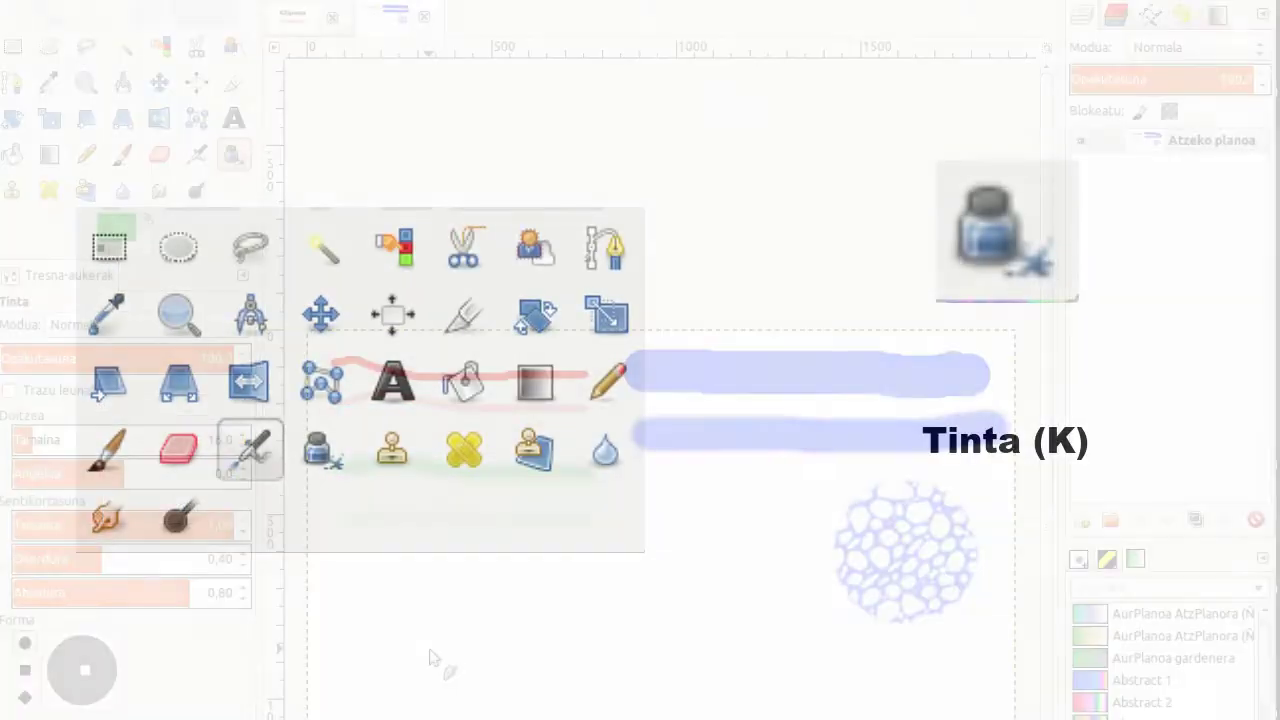
Draw size-45 green ink strokes: a round-nib wave, a square-nib hooked band, a diamond-nib zigzag
left_click_drag(30, 444, 46, 444)
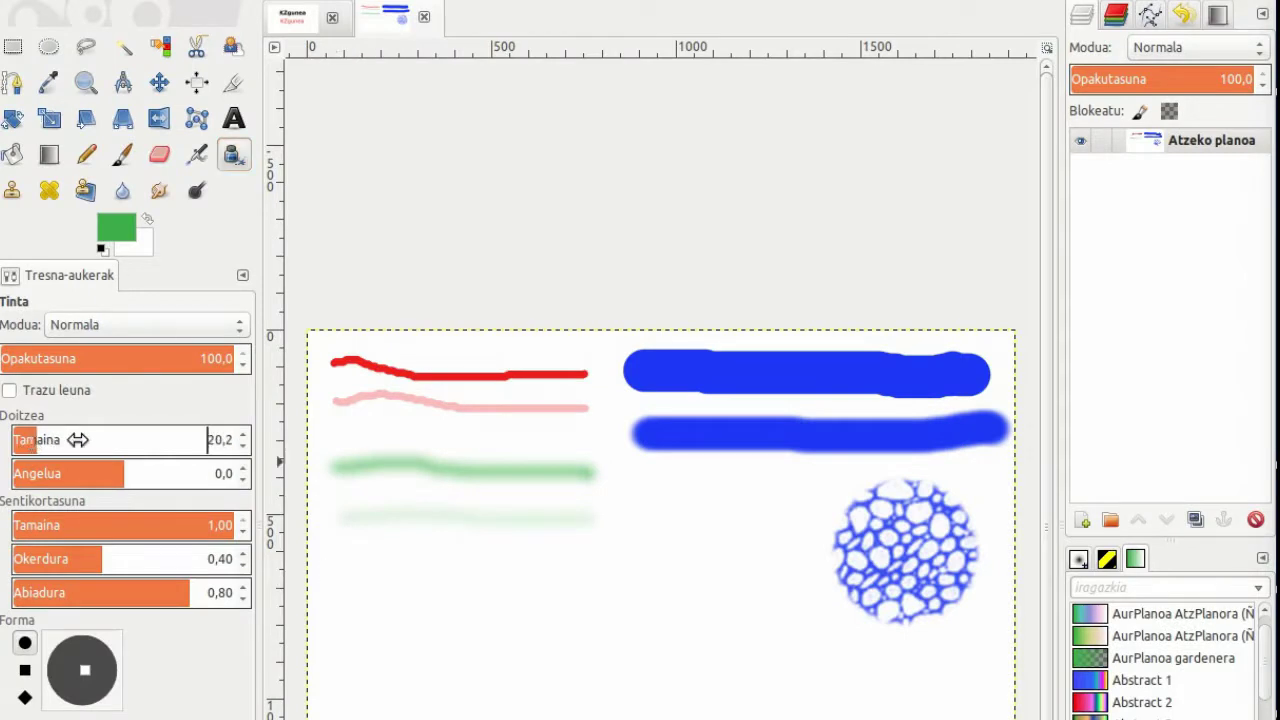
mouse_move(340, 570)
left_mouse_down()
mouse_move(374, 560)
mouse_move(700, 580)
left_mouse_up()
left_click(25, 670)
mouse_move(325, 633)
left_mouse_down()
mouse_move(688, 640)
mouse_move(677, 694)
mouse_move(655, 675)
left_mouse_up()
left_click(25, 697)
mouse_move(790, 695)
left_mouse_down()
mouse_move(968, 680)
mouse_move(997, 660)
left_mouse_up()
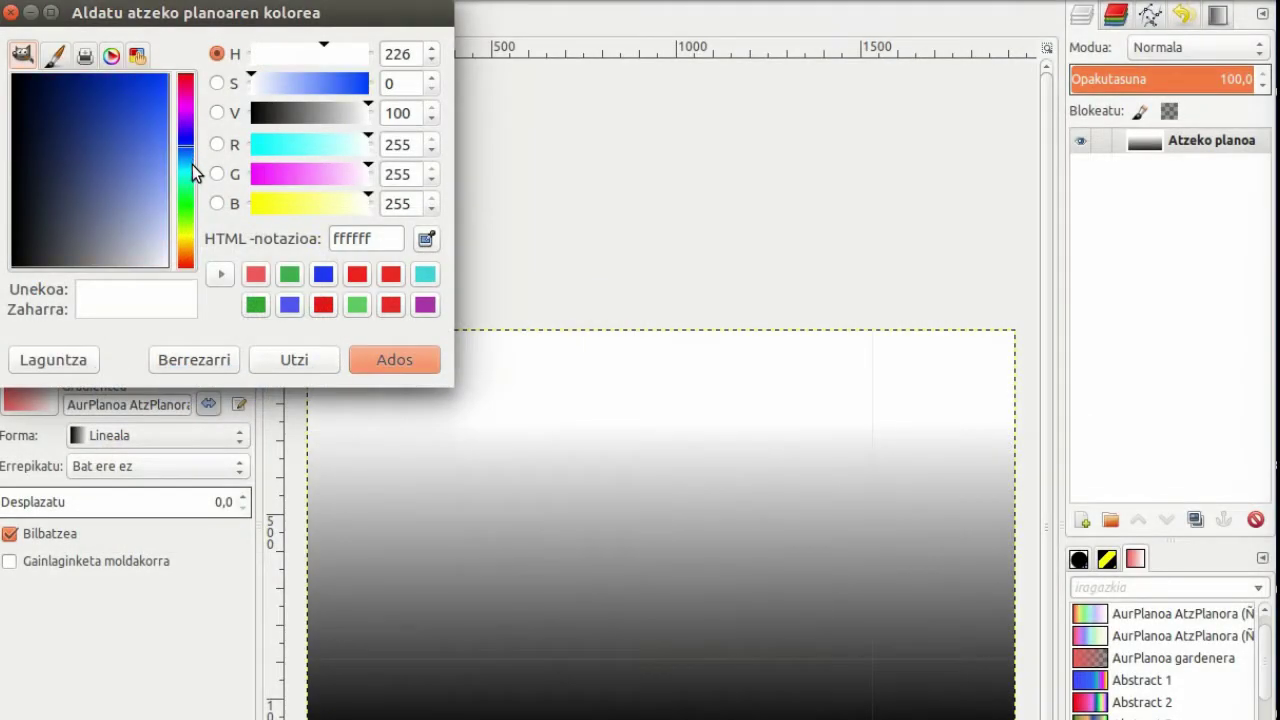
Apply a vertical gradient with a white background, then change the background colour to blue
left_click(386, 361)
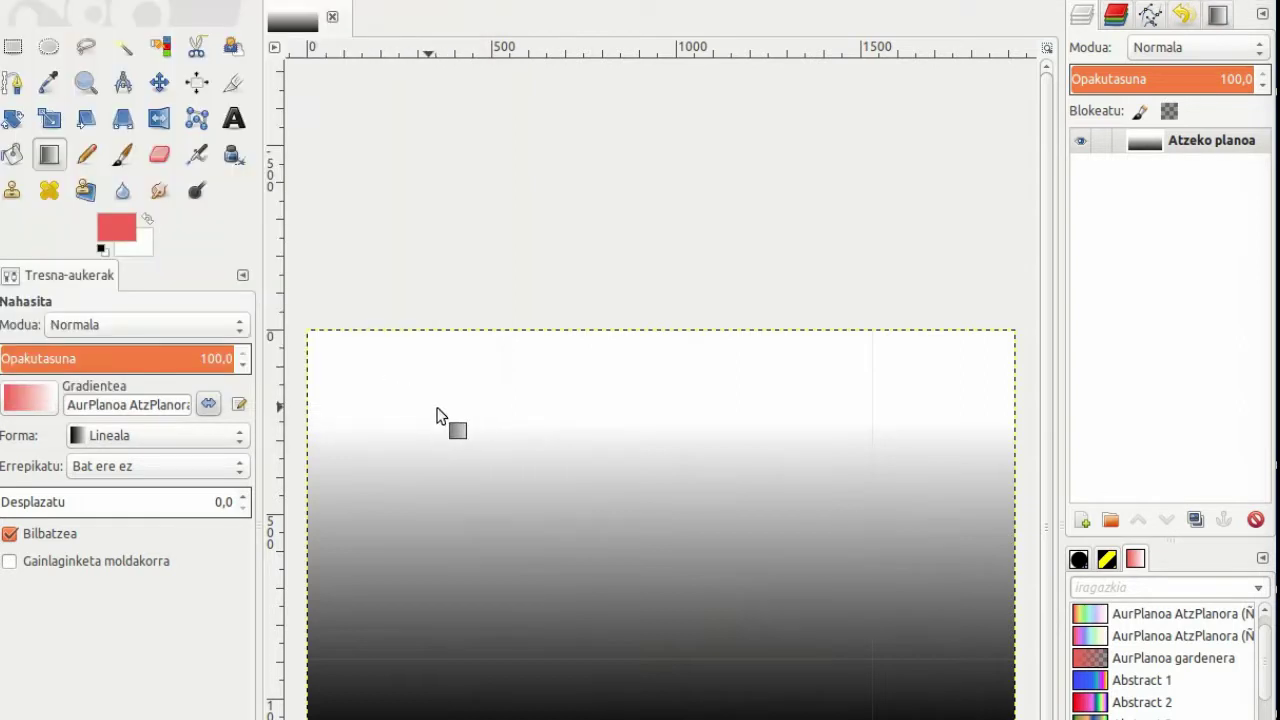
left_click_drag(661, 301, 668, 670)
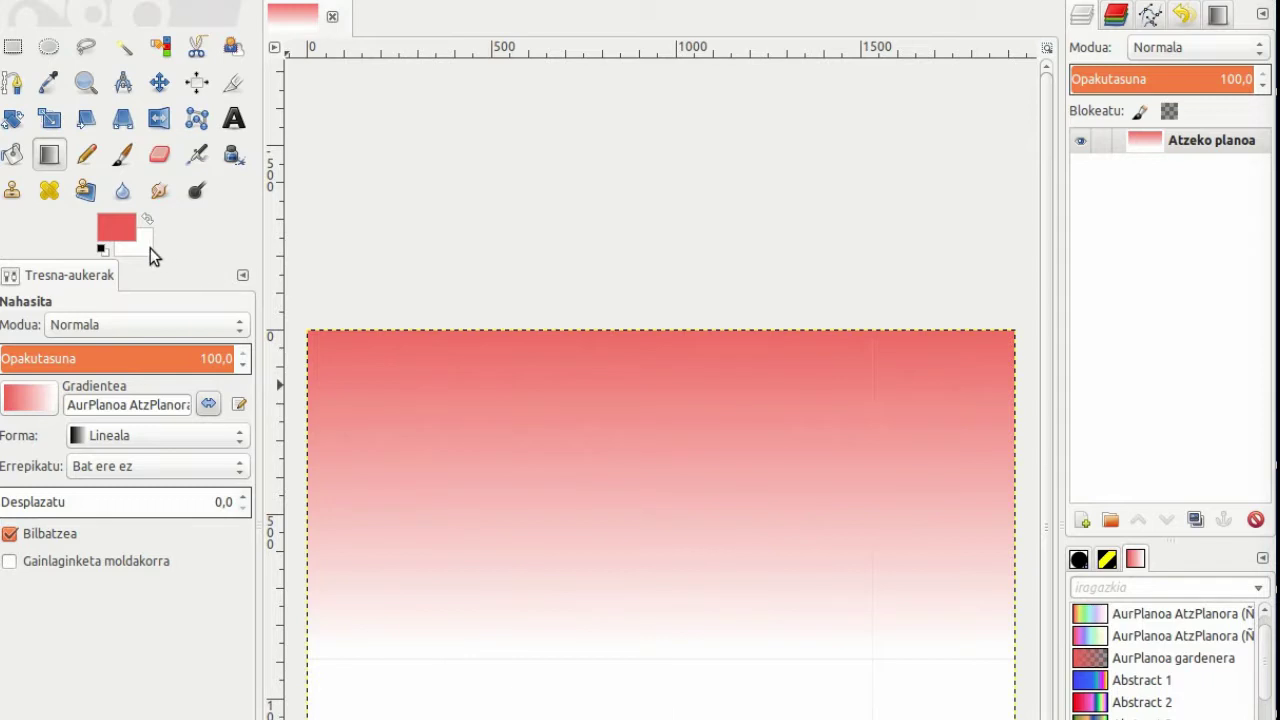
left_click(150, 248)
left_click(181, 141)
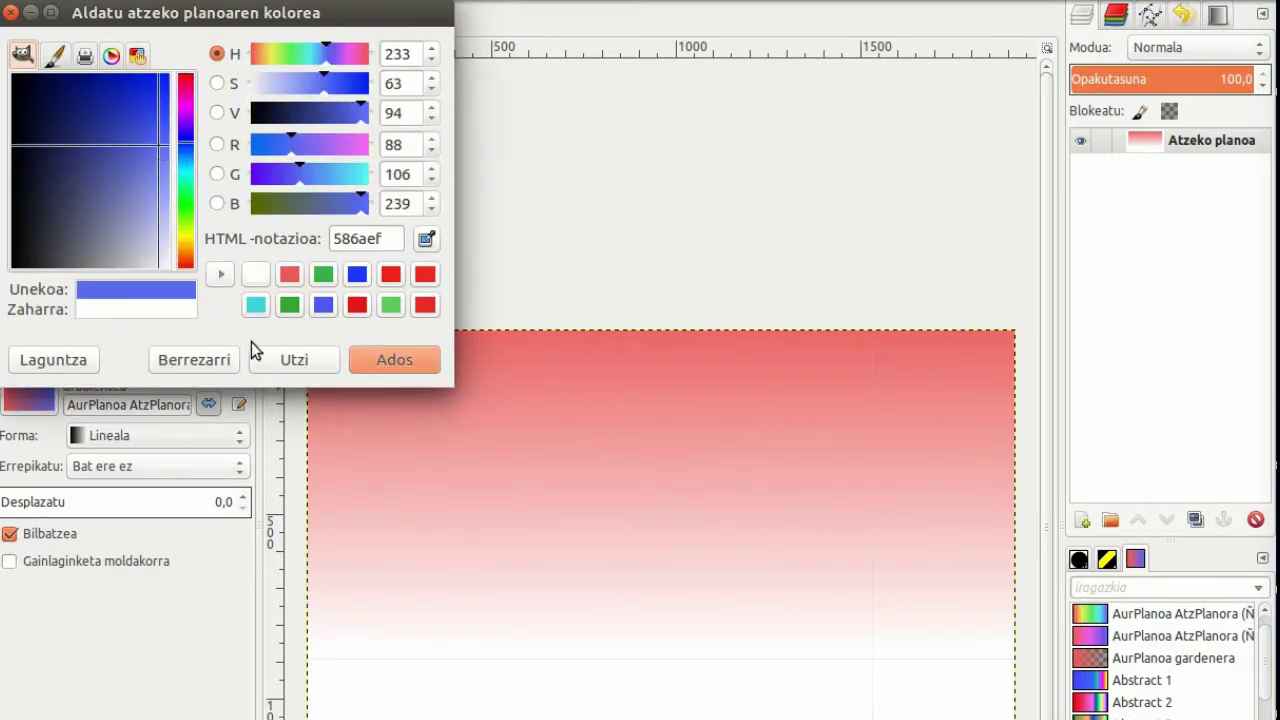
left_click(390, 362)
Redraw the vertical gradient with red at the bottom and blue at the top, then choose radial shape
left_click_drag(625, 332, 636, 594)
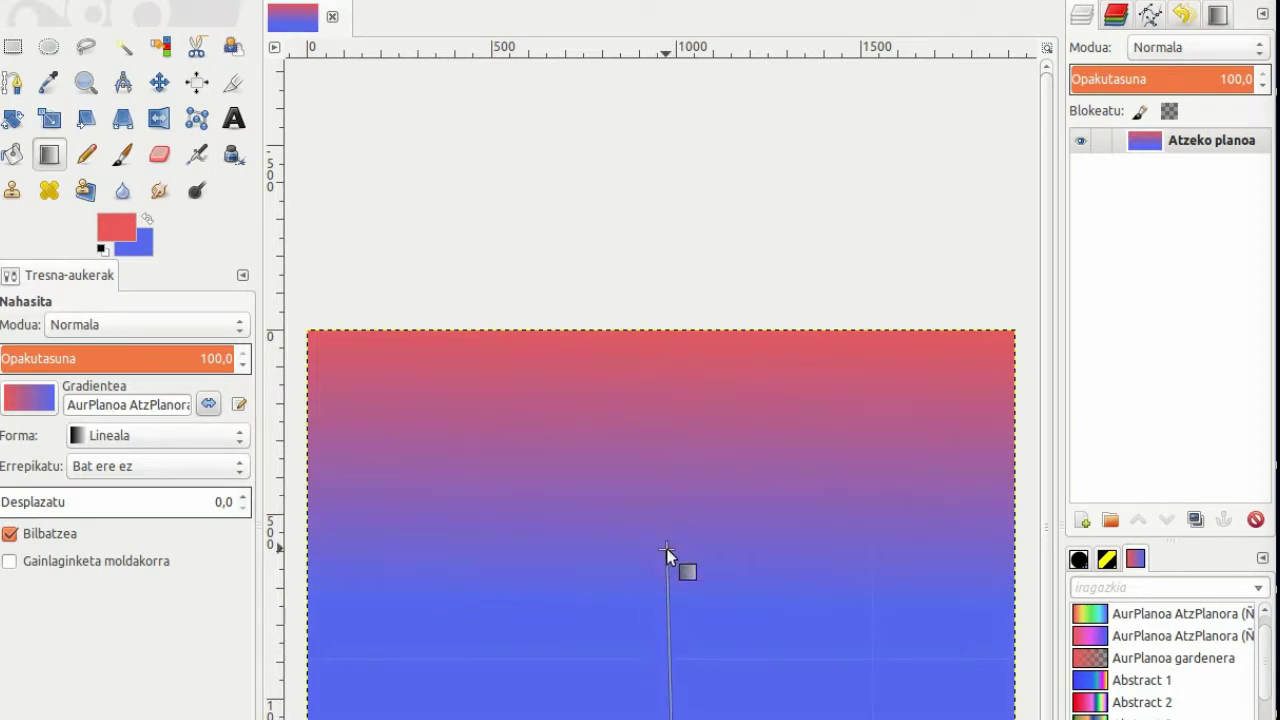
left_click_drag(666, 548, 665, 552)
left_click_drag(668, 712, 670, 342)
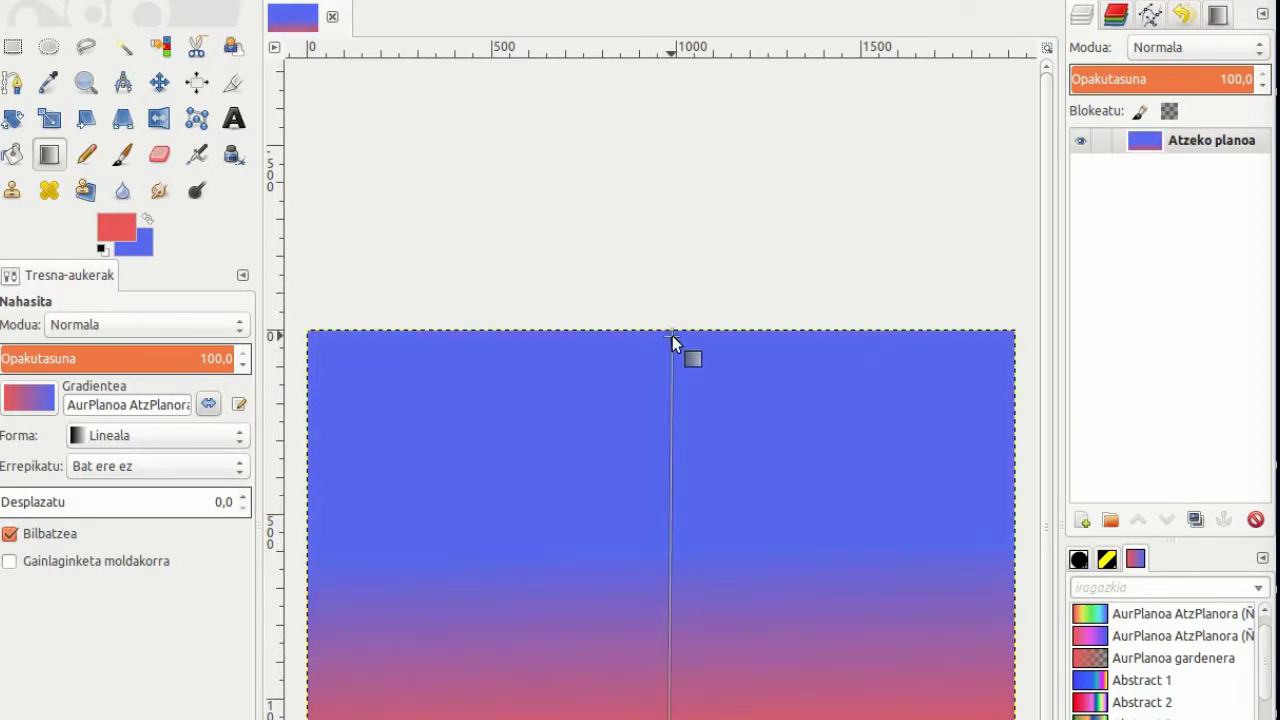
left_click(171, 435)
left_click(134, 492)
Fill the canvas with a radial red-to-blue gradient, redrawing it wider
left_click_drag(676, 537, 474, 411)
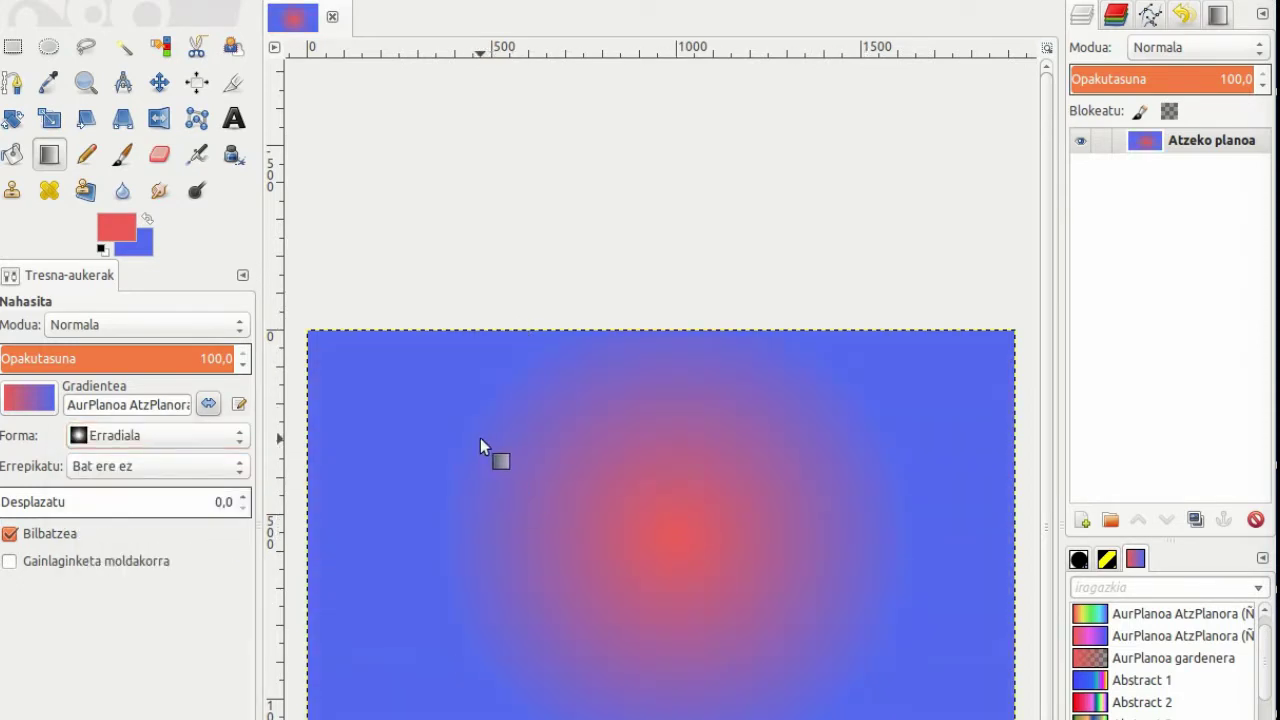
left_click_drag(501, 446, 654, 525)
left_click_drag(470, 446, 779, 591)
Switch the gradient shape to square and fill the canvas with it
left_click(155, 436)
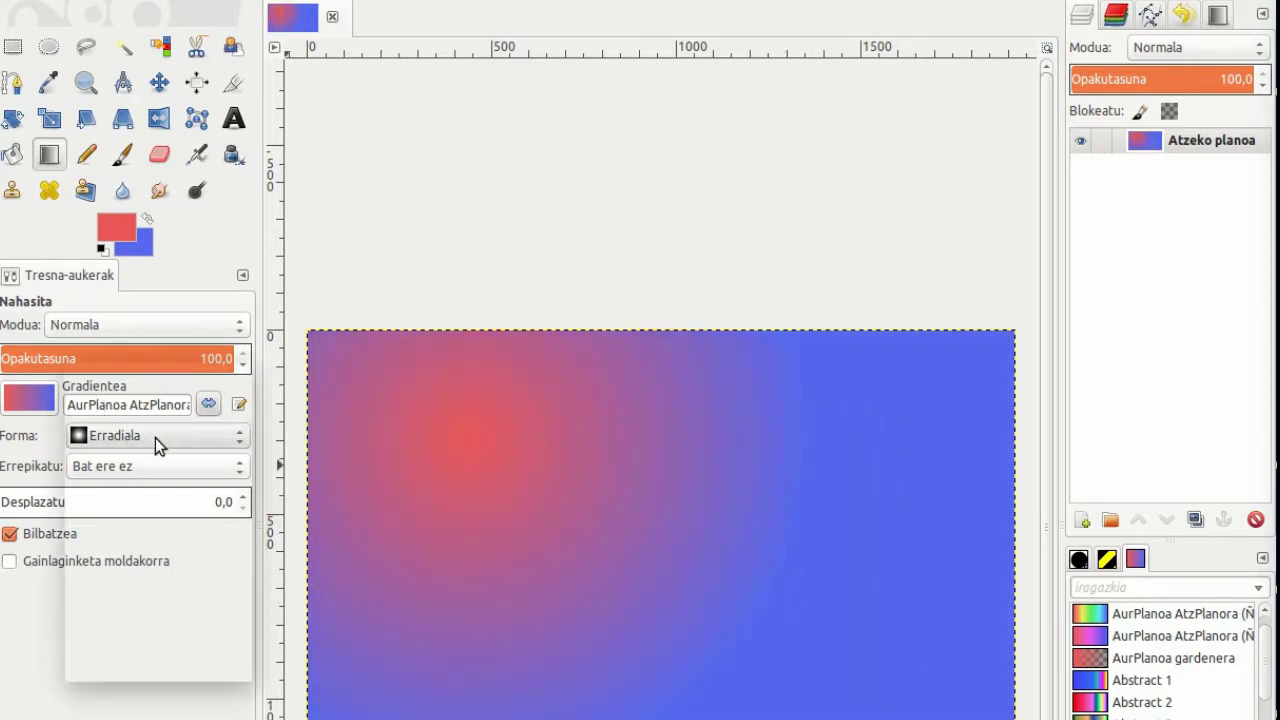
left_click(153, 467)
mouse_move(693, 537)
left_mouse_down()
mouse_move(480, 422)
mouse_move(423, 412)
left_mouse_up()
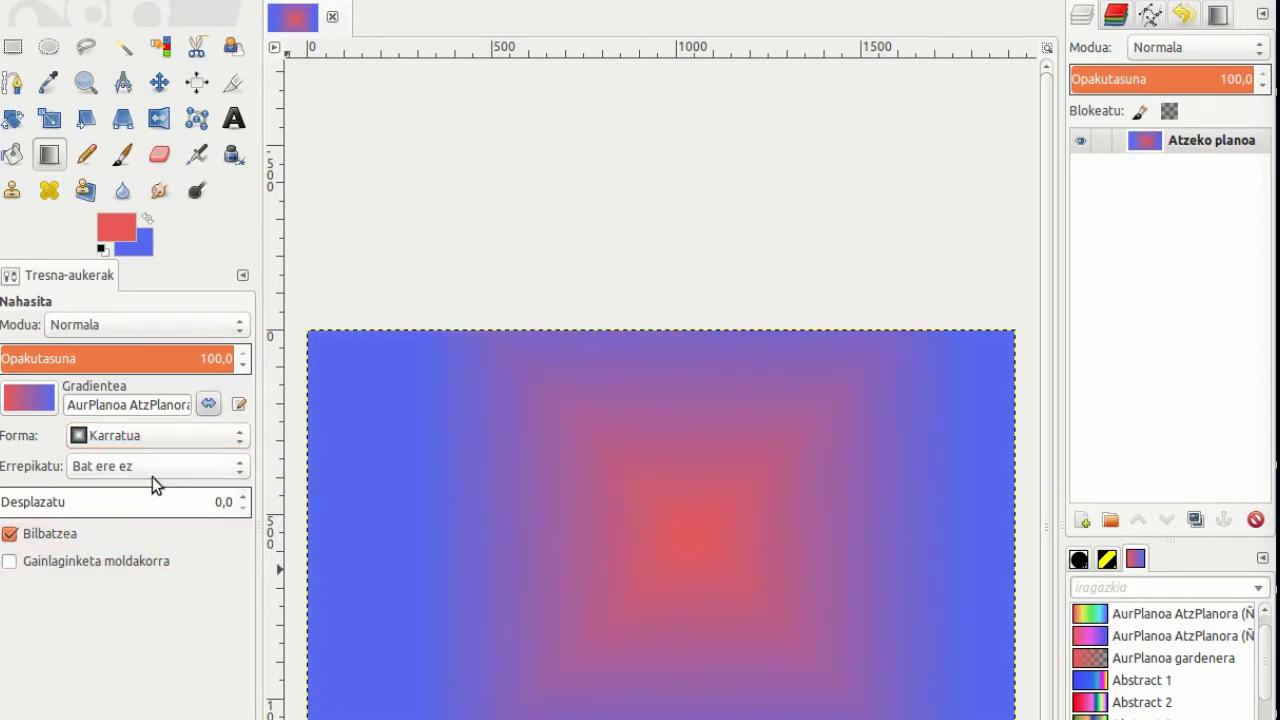
Switch the gradient shape to clockwise spiral and fill the canvas with it
left_click(160, 436)
left_click(150, 608)
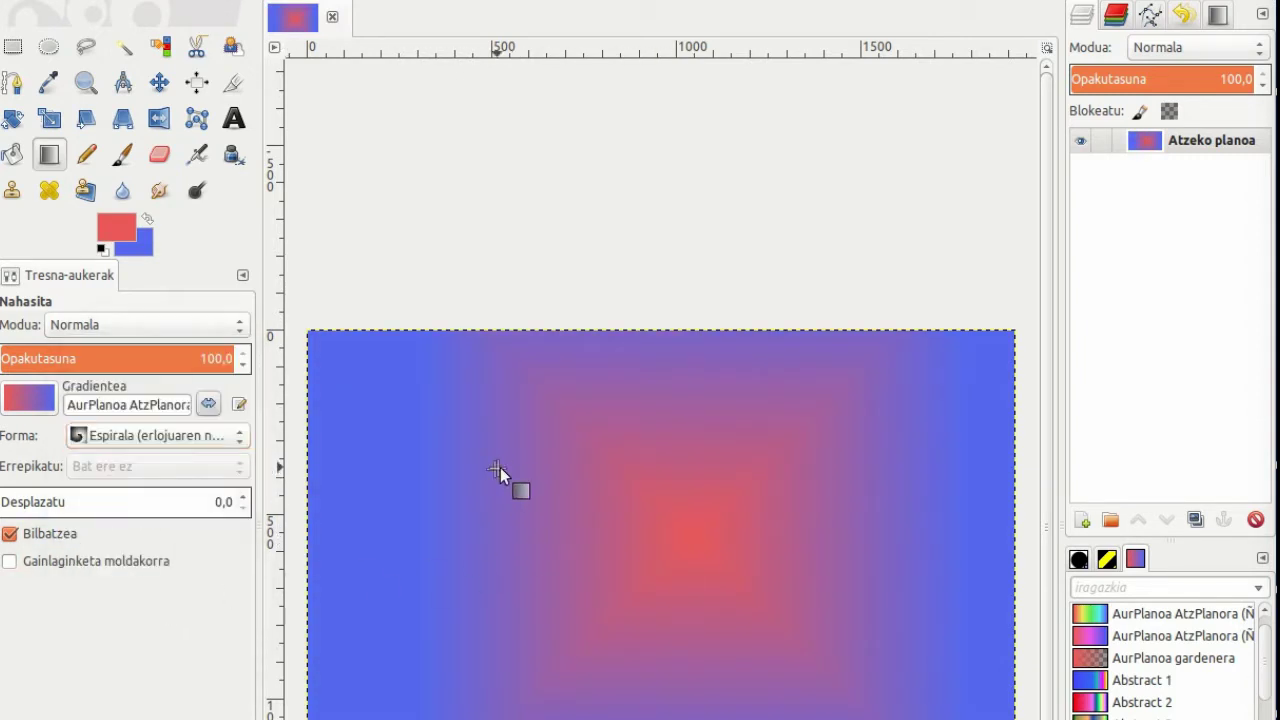
left_click_drag(500, 467, 688, 541)
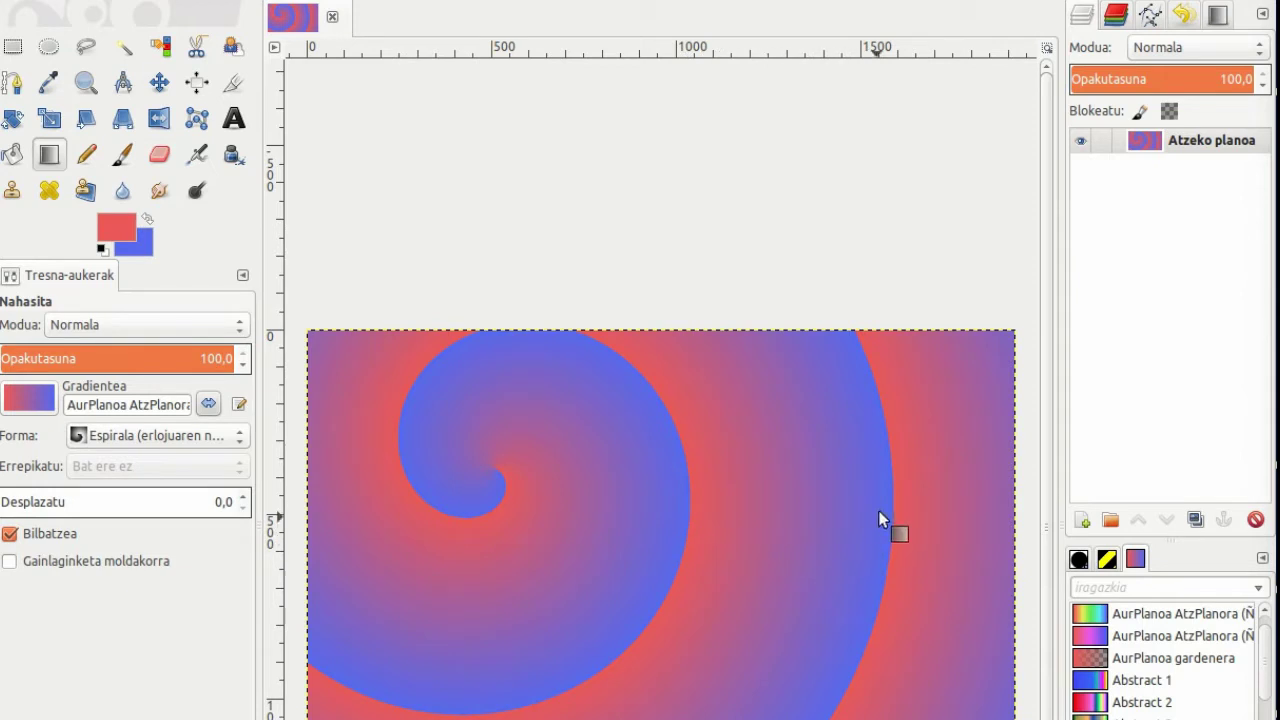